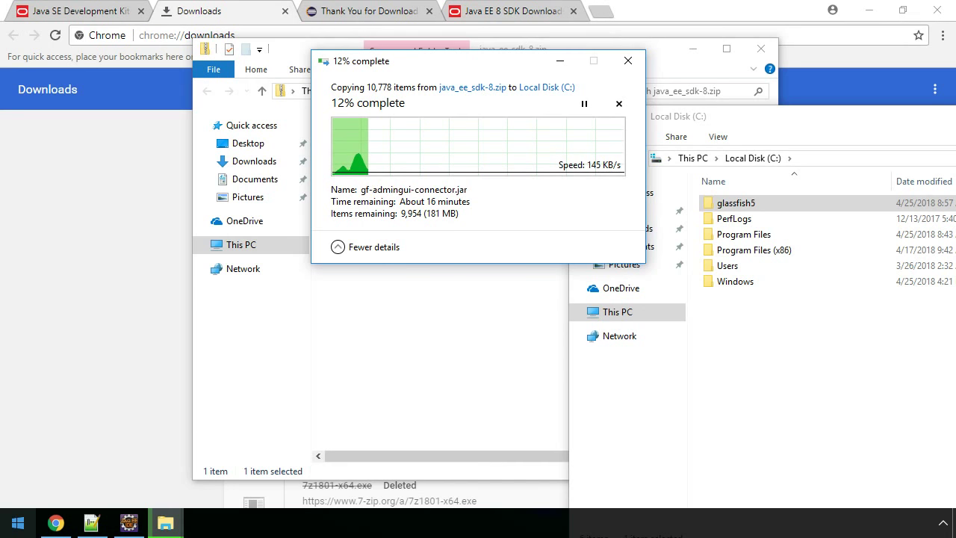
- Open Windows Defender Security Center through the Update & Security section of Windows Settings
click(18, 522)
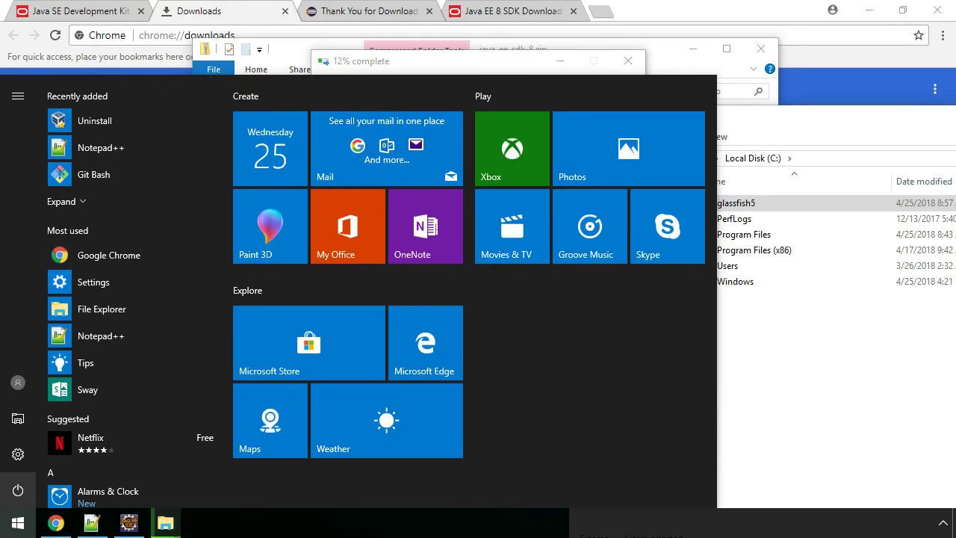
click(18, 453)
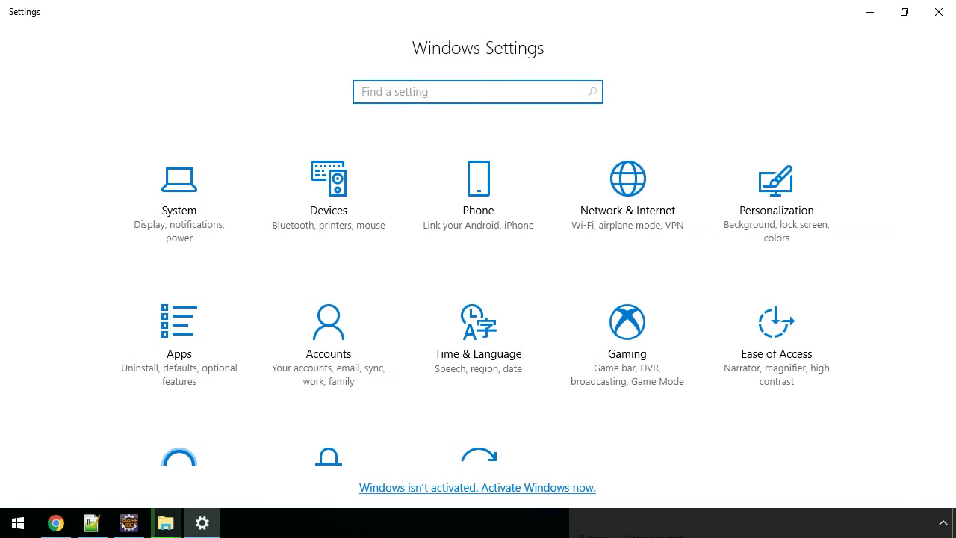
click(478, 448)
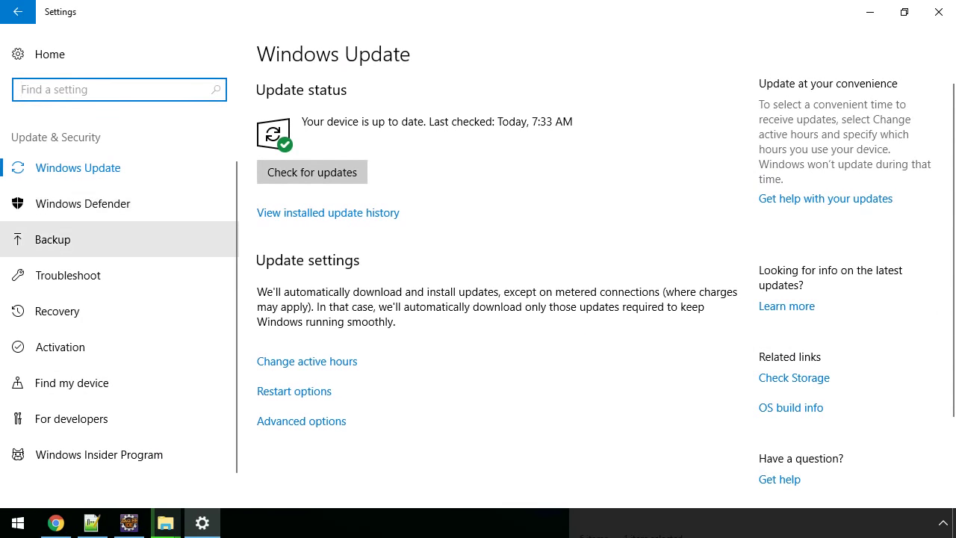
click(112, 203)
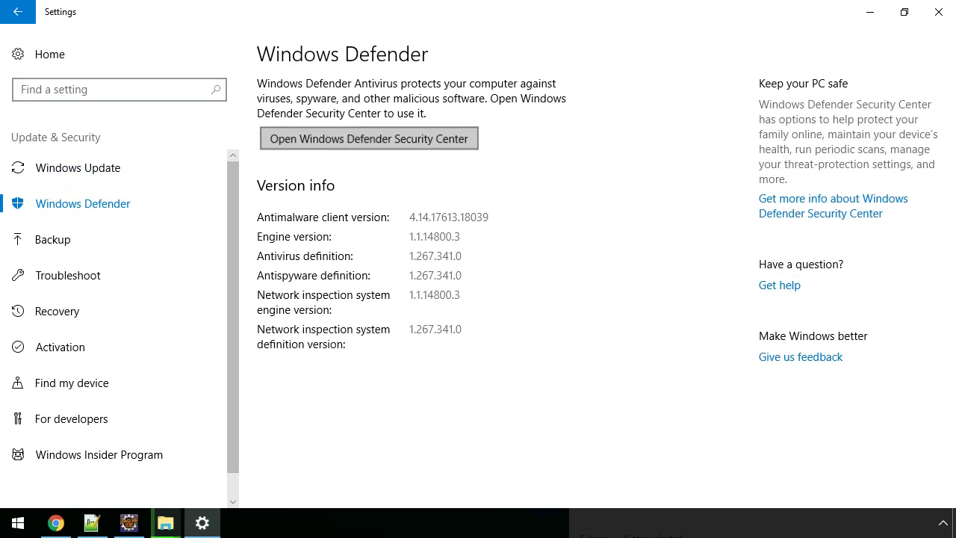
click(368, 138)
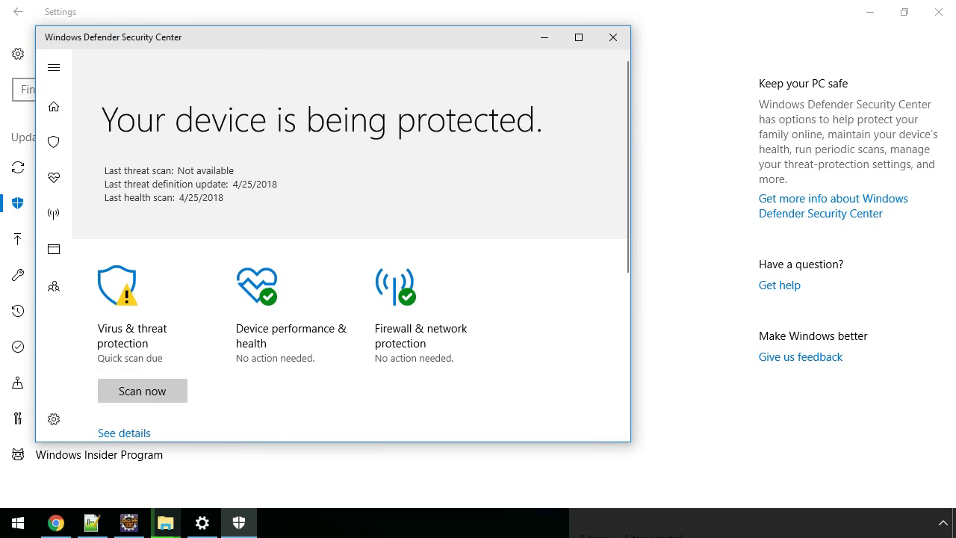
- Turn off Real-time protection in the Virus & threat protection settings, allow the change, and close the security and settings windows
click(53, 142)
click(233, 361)
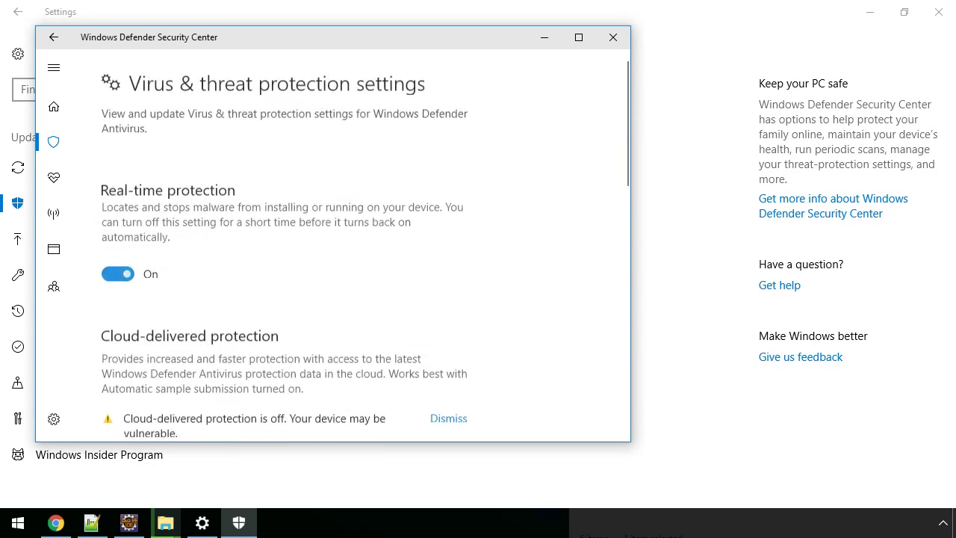
click(118, 270)
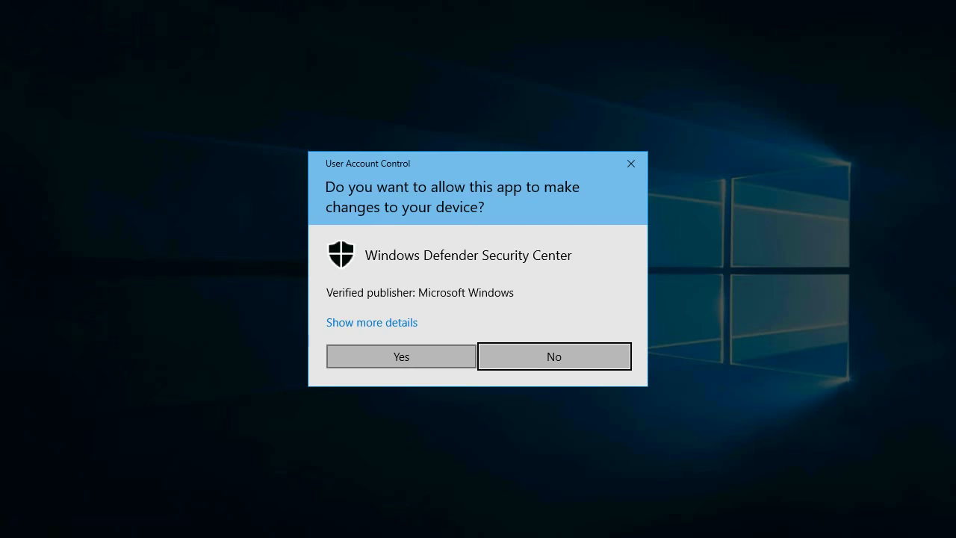
click(401, 356)
click(612, 37)
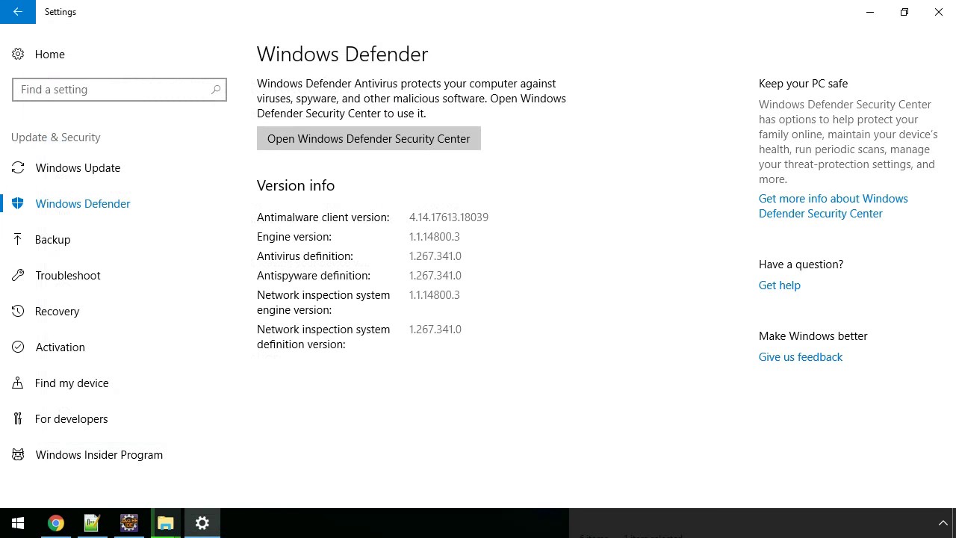
click(938, 12)
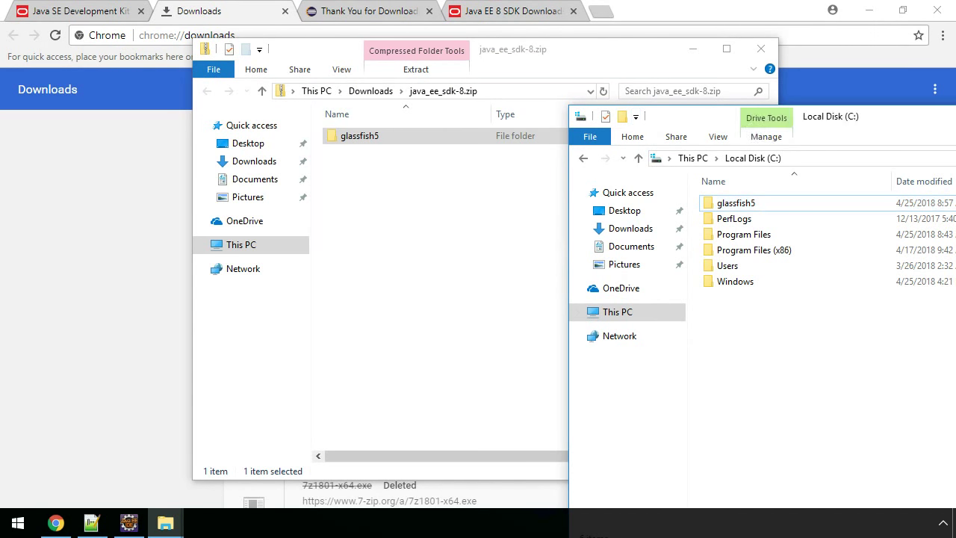
- Close both File Explorer windows and switch to script.txt in Notepad++ at item 4 about the Glassfish Tools
key(alt+F4)
key(alt+F4)
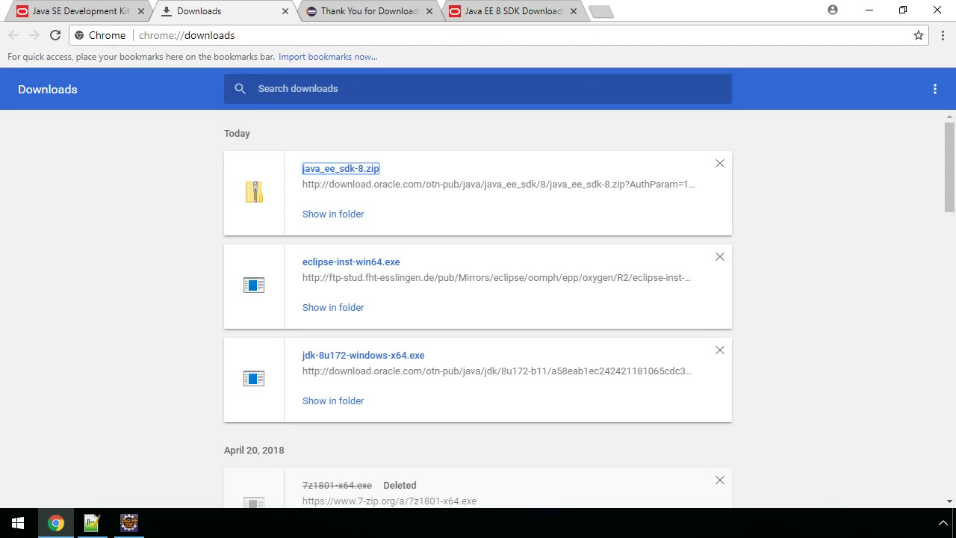
key(alt+Tab)
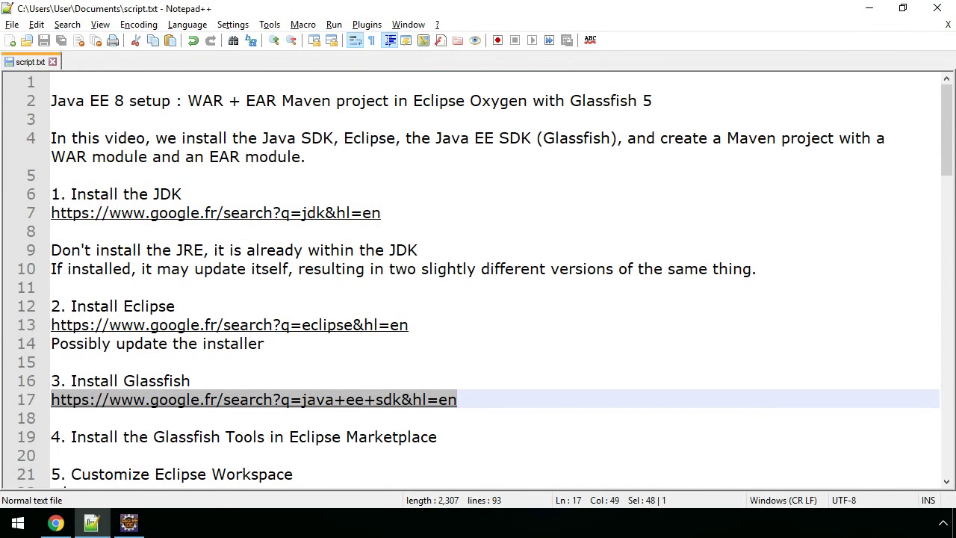
key(Down)
scroll(478, 276, down, 2)
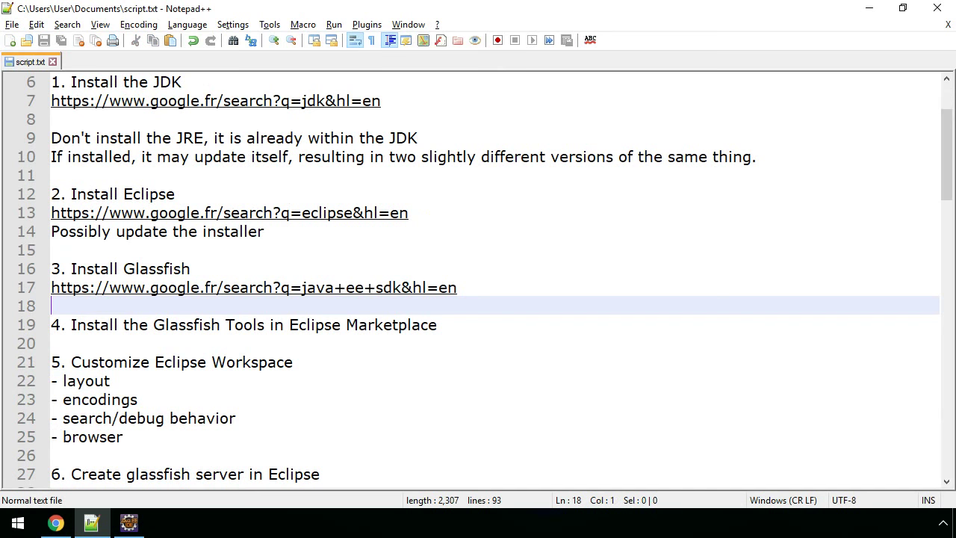
click(71, 324)
key(shift+Right)
key(shift+Right)
key(shift+Right)
key(shift+Right)
key(shift+Right)
key(shift+Right)
key(shift+Right)
key(shift+Right)
key(shift+Right)
key(shift+Right)
key(shift+Right)
key(shift+Right)
key(shift+Right)
key(shift+Right)
key(shift+Right)
key(shift+Right)
key(shift+Right)
key(shift+Right)
key(shift+Right)
key(shift+Right)
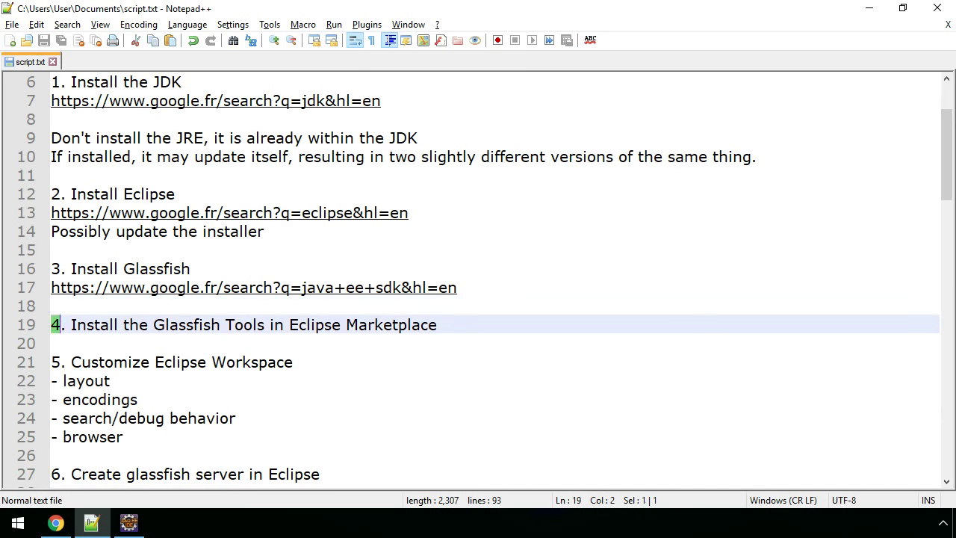
key(shift+Right)
key(shift+Right)
key(shift+Right)
key(shift+Right)
key(shift+Right)
key(shift+Right)
key(shift+Right)
key(shift+Right)
key(shift+Right)
key(shift+Right)
key(shift+Right)
key(shift+Right)
key(shift+Right)
key(shift+Right)
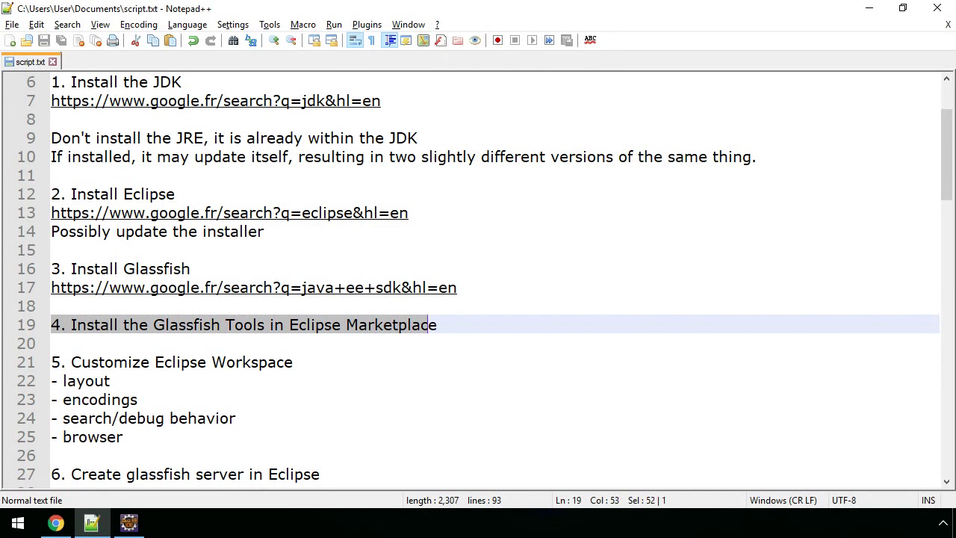
key(shift+Left)
key(Left)
- Copy the words "Glassfish Tools" from the item 4 line of script.txt
key(Right)
key(Right)
key(Right)
key(Right)
key(Right)
key(Right)
key(Right)
key(Right)
key(Right)
key(Right)
key(Right)
key(Right)
key(Right)
key(Right)
key(Right)
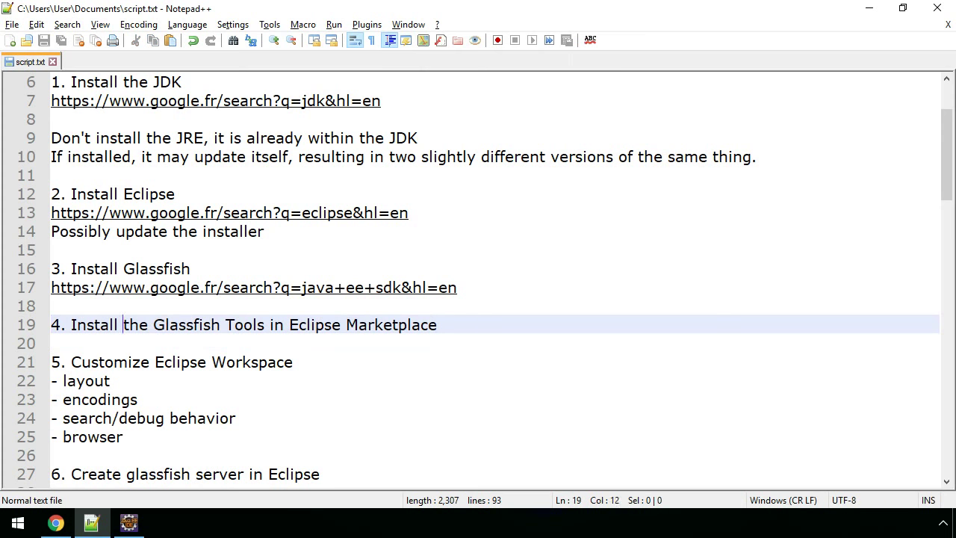
key(shift+Right)
key(shift+Right)
key(shift+Right)
key(shift+Right)
key(shift+Right)
key(shift+Right)
key(shift+Right)
key(shift+Right)
key(shift+Right)
key(shift+Right)
key(shift+Right)
key(shift+Right)
key(shift+Right)
key(shift+Right)
key(shift+Right)
key(ctrl+c)
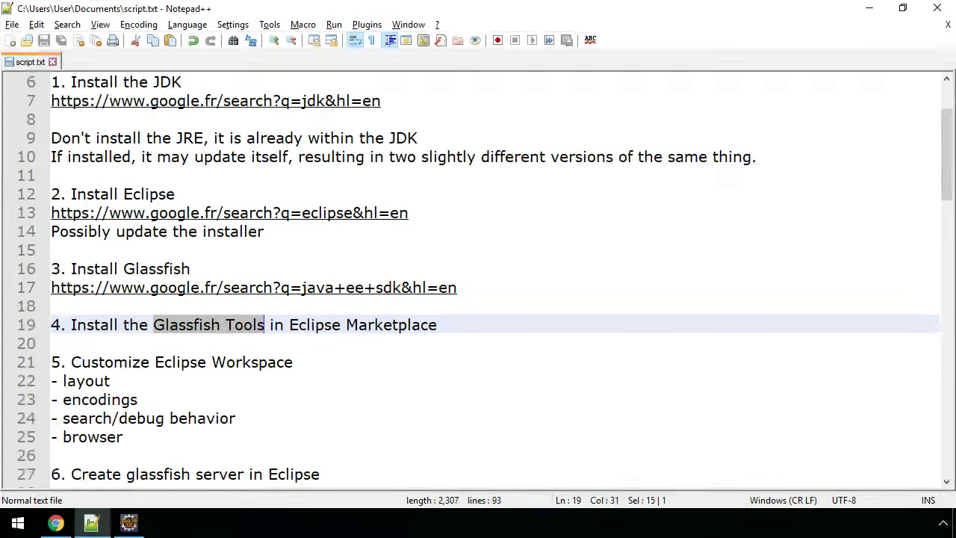
- Switch to Eclipse, stop the Welcome page from showing at start up, and go to the Workbench
key(alt+Tab)
key(alt+Tab)
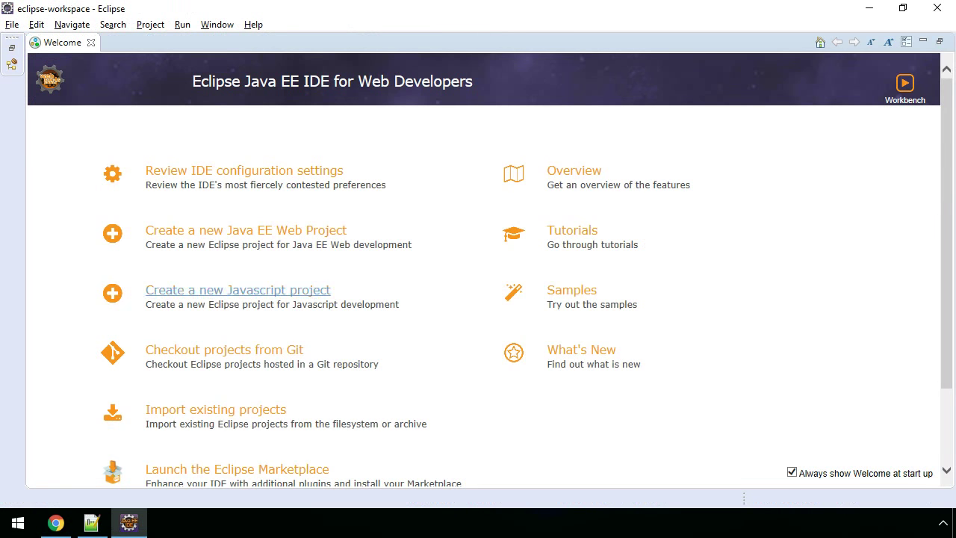
click(792, 472)
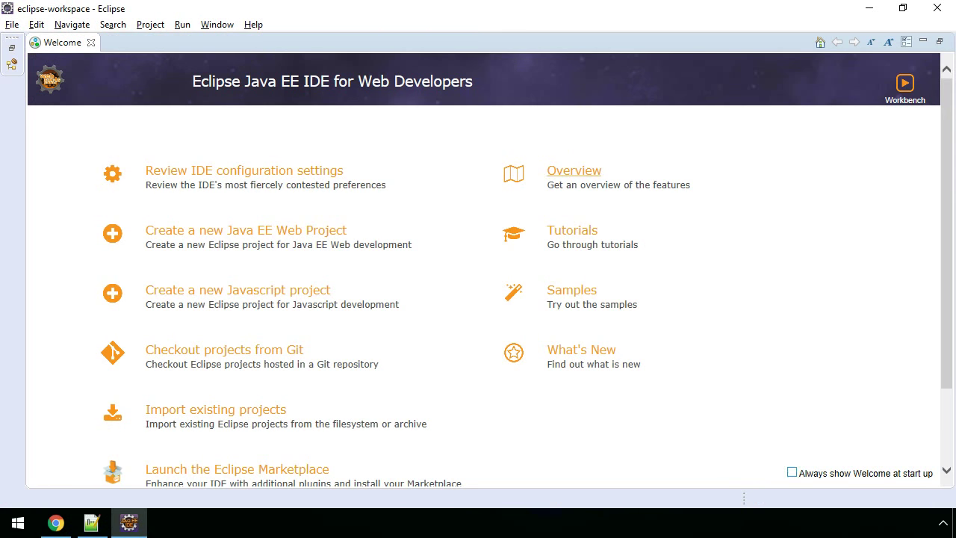
click(904, 86)
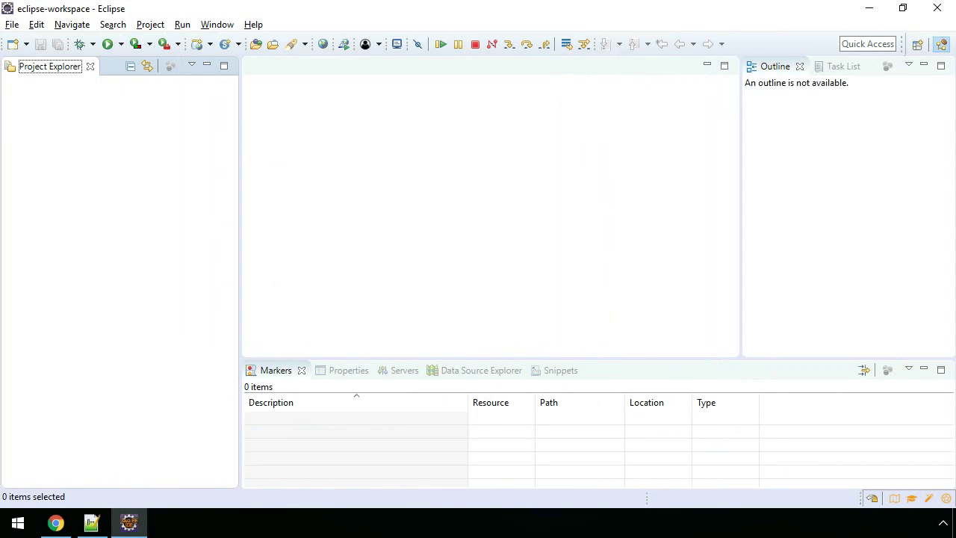
- Open the Eclipse Marketplace maximized and search it for the copied text "Glassfish Tools"
click(253, 25)
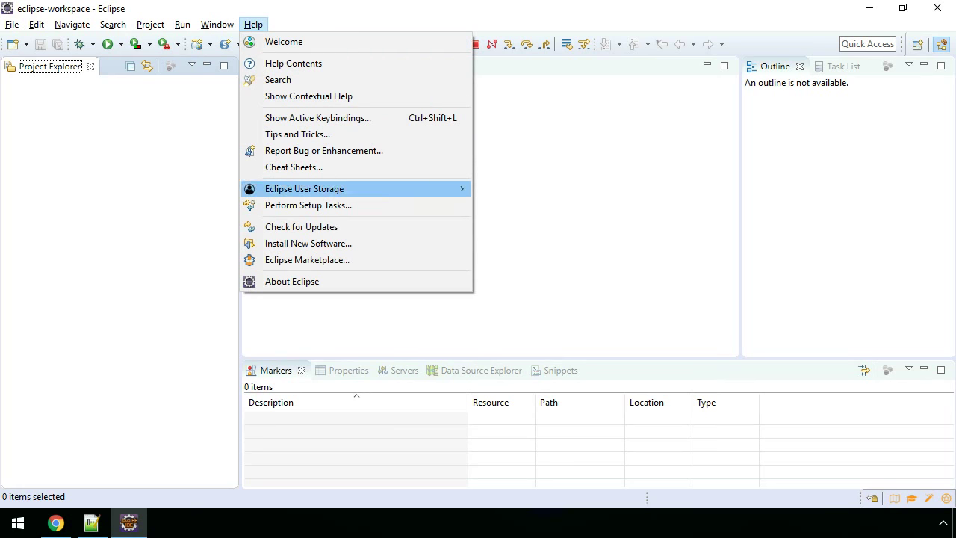
click(307, 259)
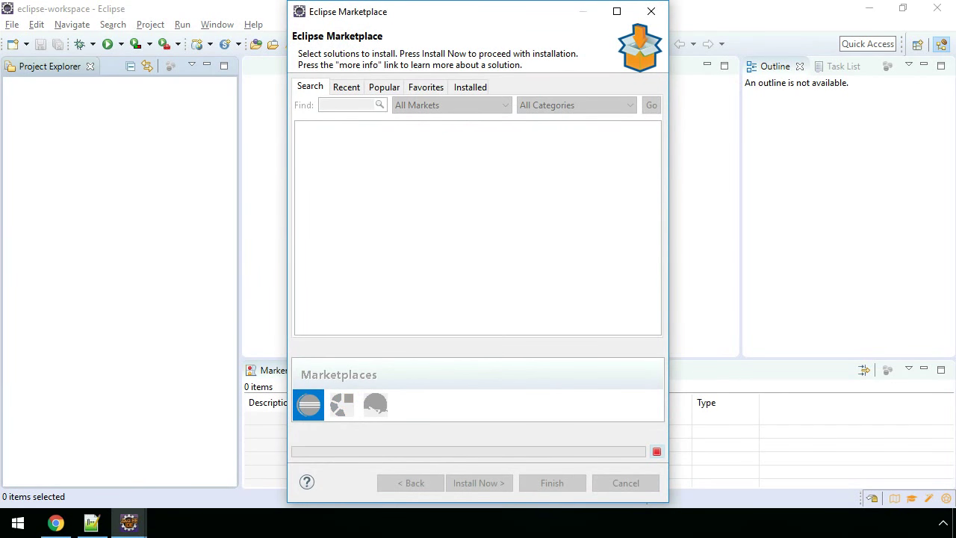
click(615, 11)
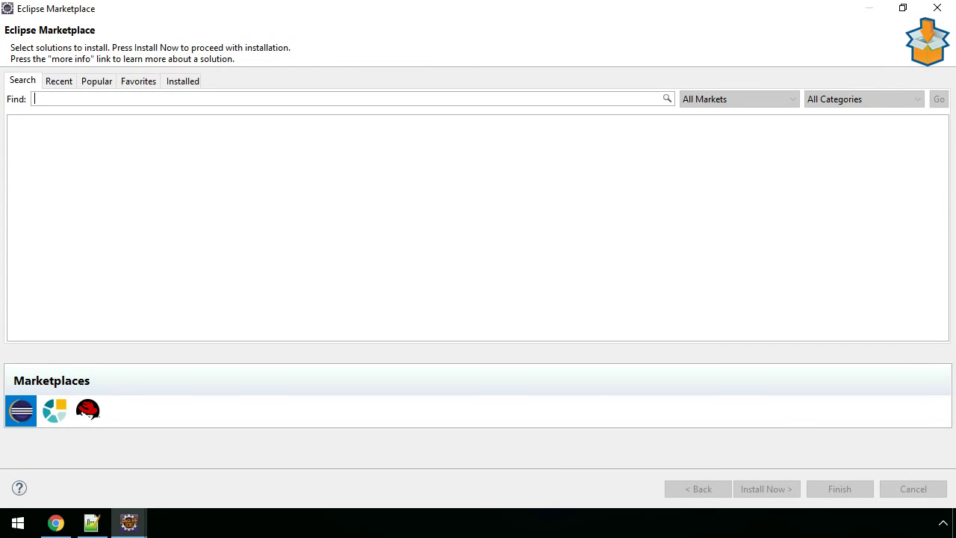
key(ctrl+v)
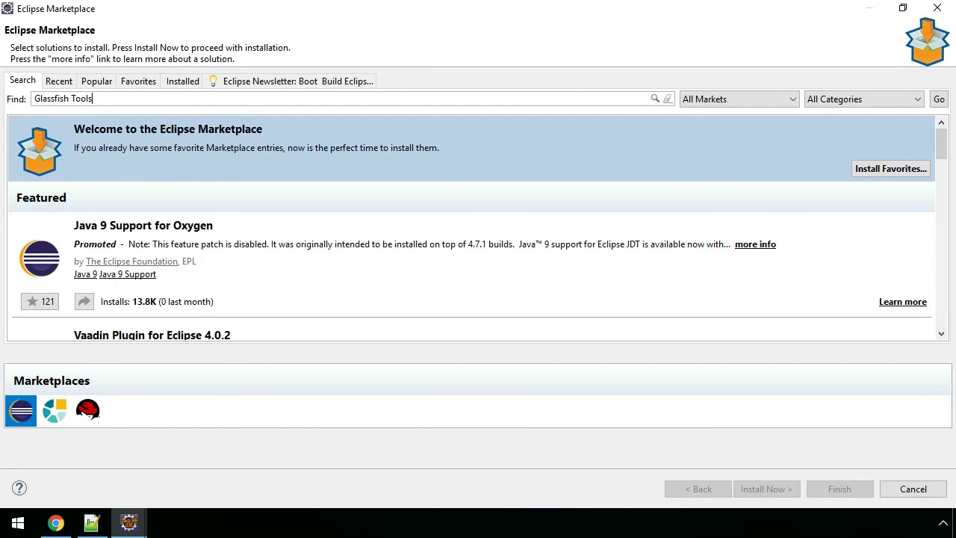
key(Return)
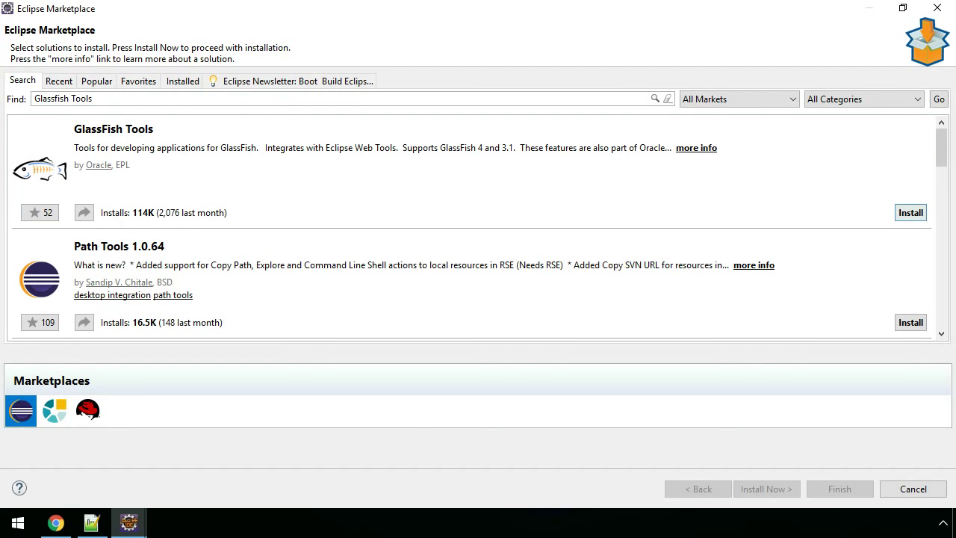
- Install GlassFish Tools by Oracle and accept the terms of its license agreements
click(910, 212)
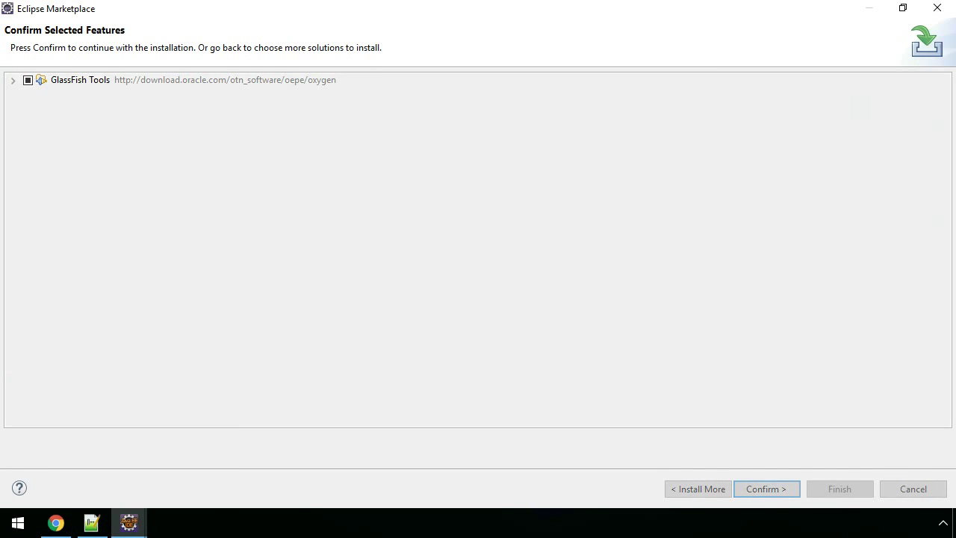
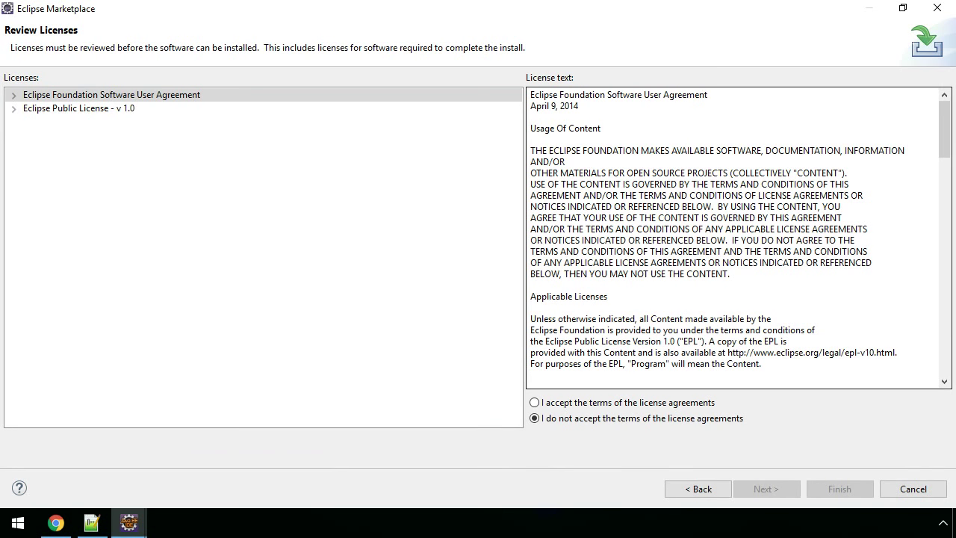
click(534, 402)
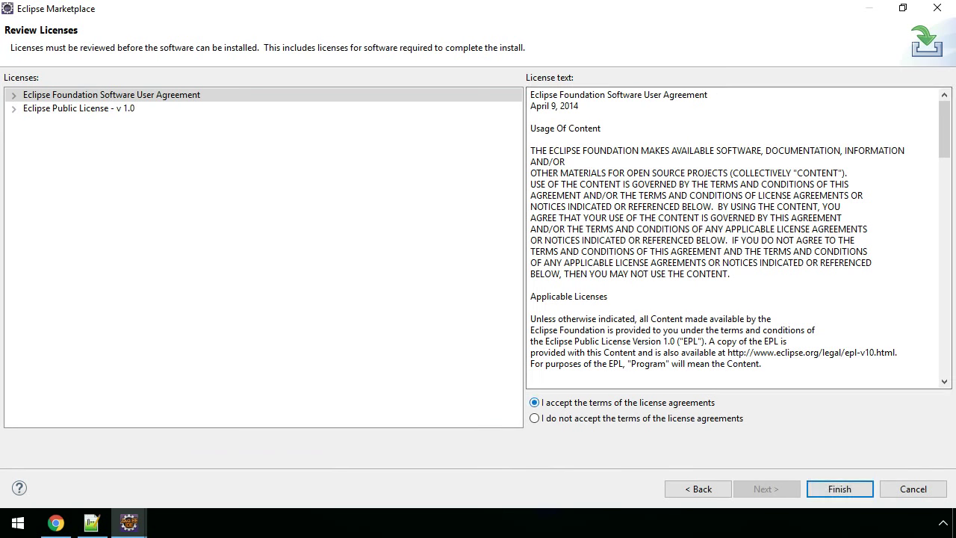
click(839, 488)
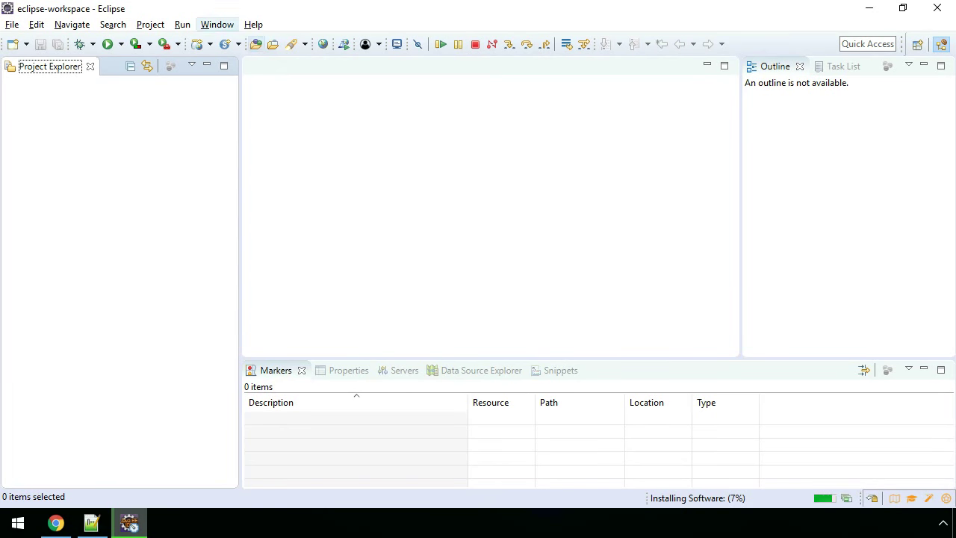
- Examine the full lists of available perspectives and views in Eclipse, and cancel without opening any
click(217, 24)
mouse_move(254, 112)
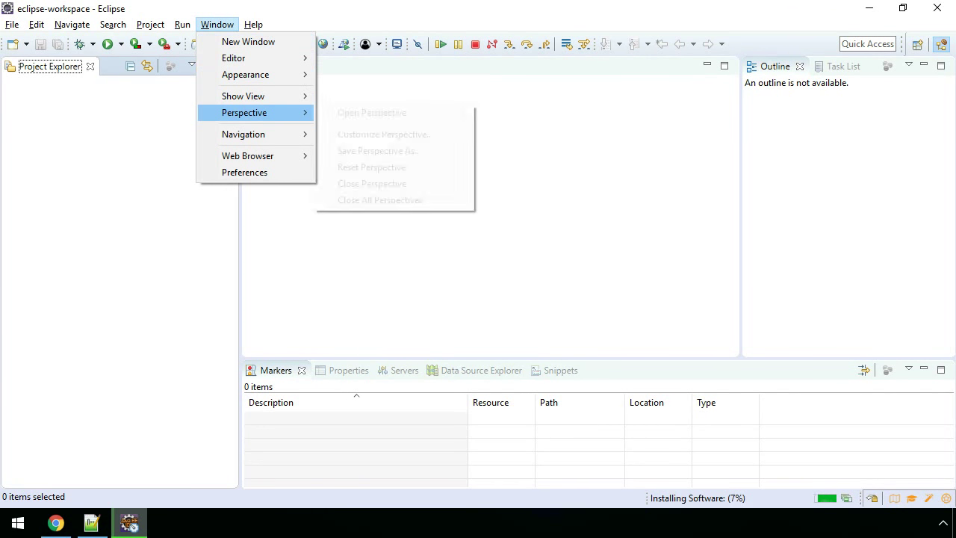
mouse_move(372, 112)
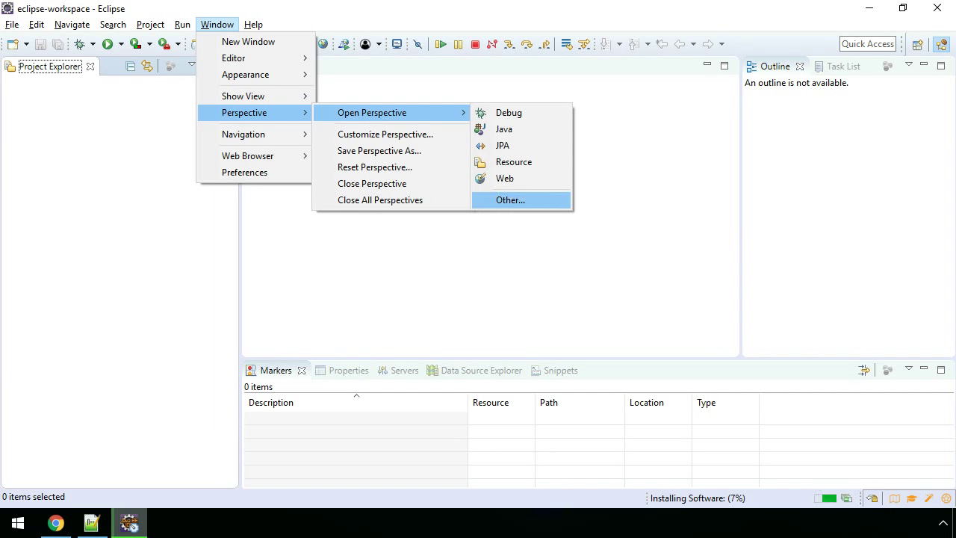
click(510, 200)
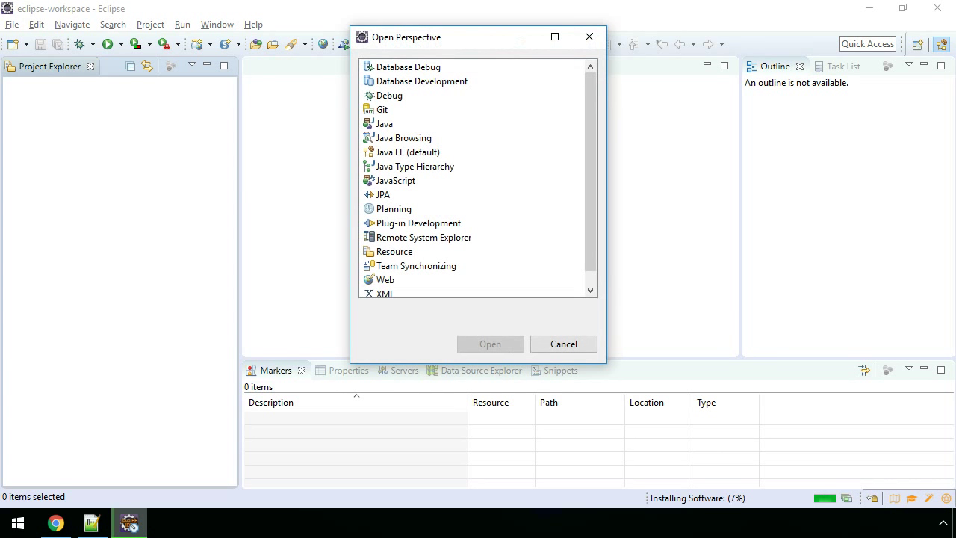
click(564, 344)
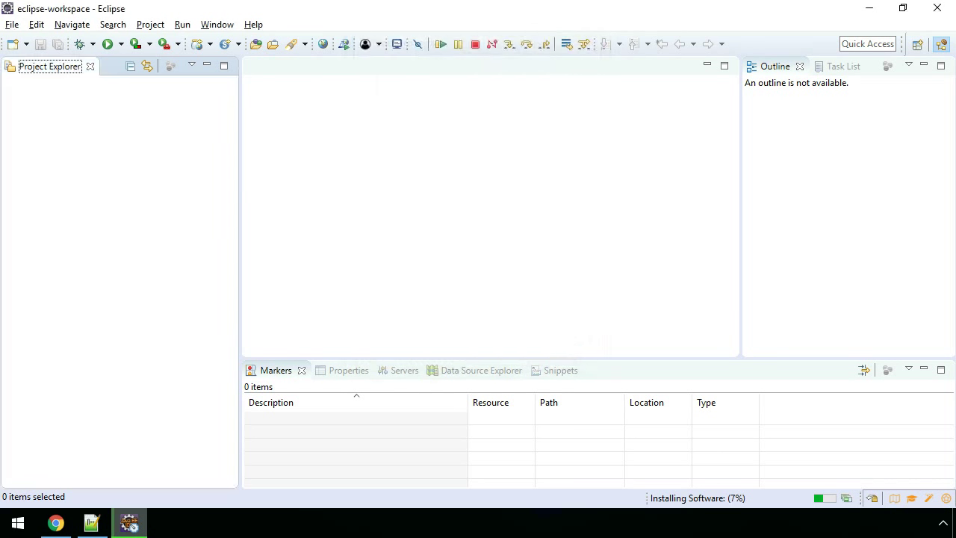
click(217, 24)
mouse_move(254, 95)
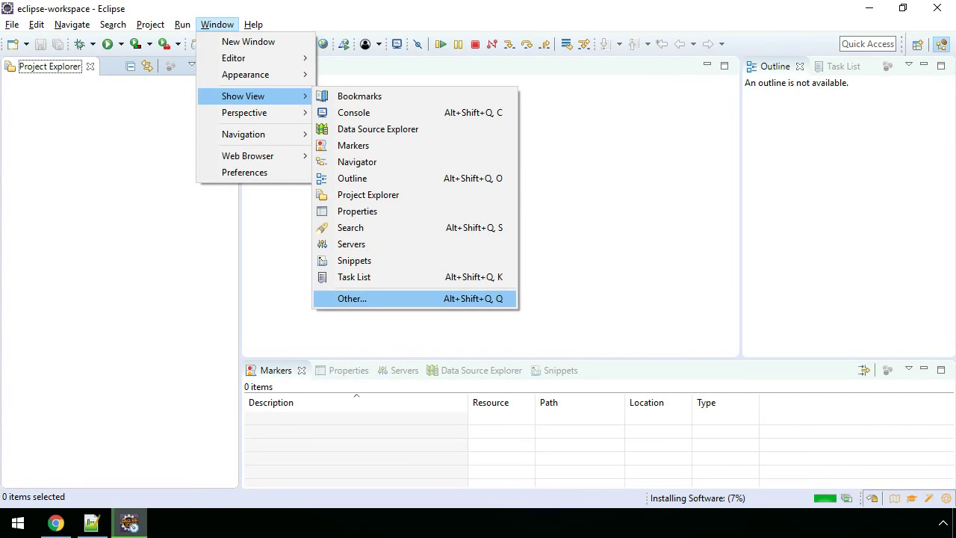
click(352, 297)
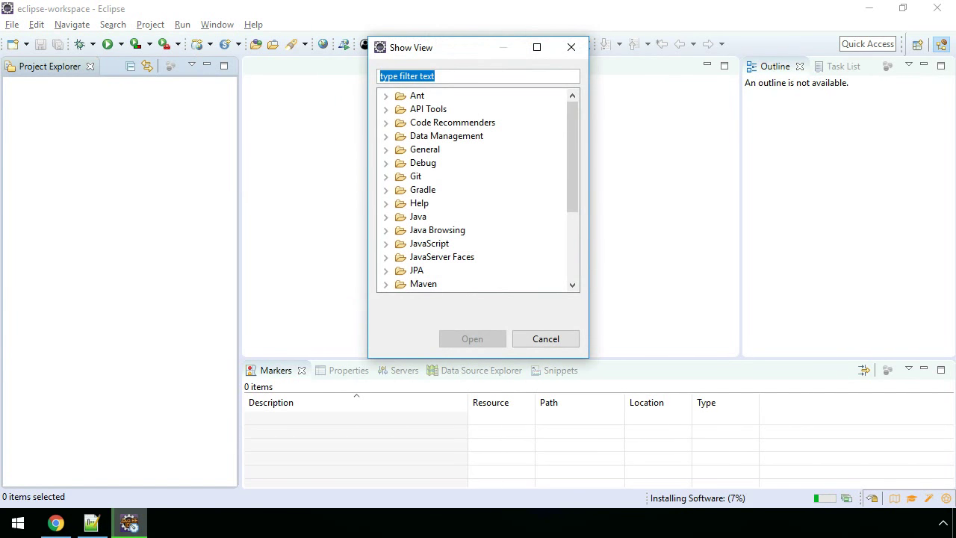
click(545, 337)
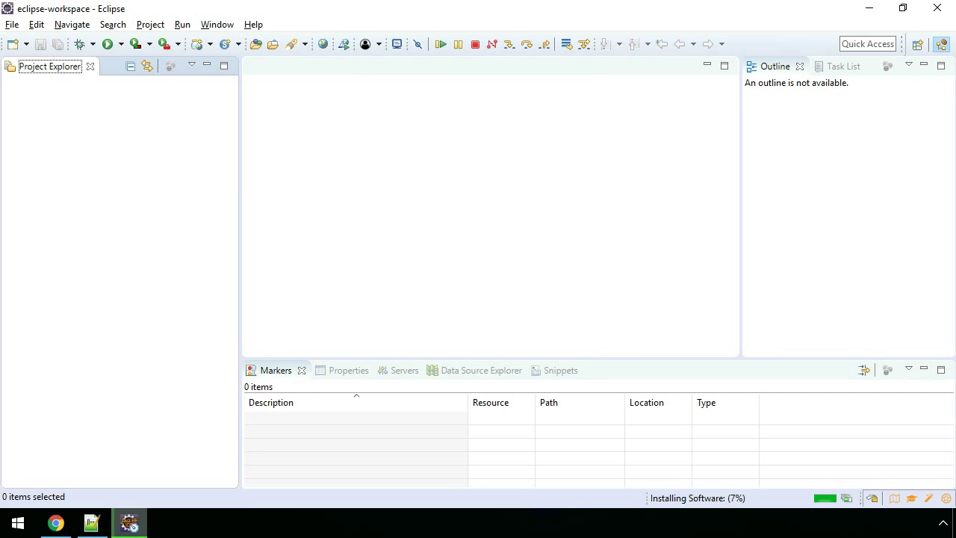
- Open the Progress view and restart Eclipse once the software installation is ready to take effect
key(alt+shift+q)
text(q)
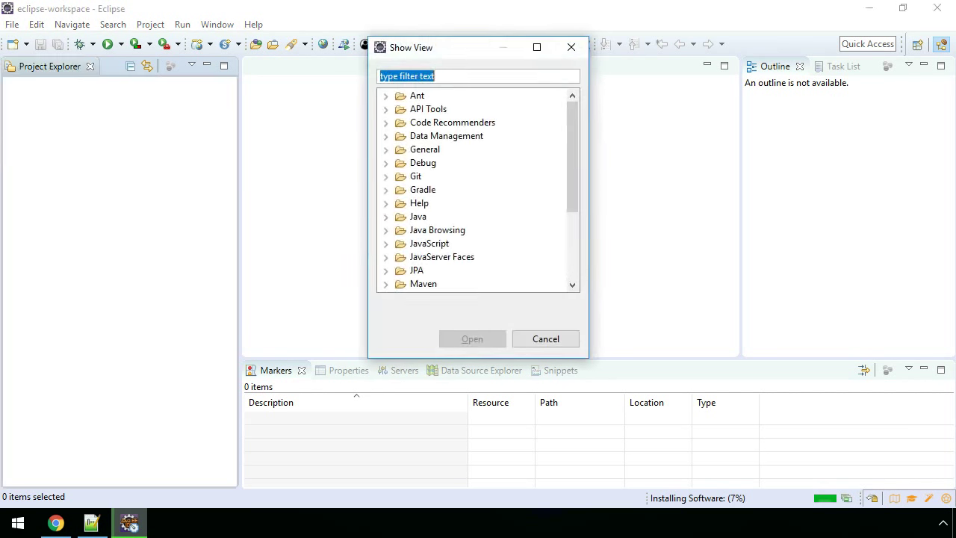
text(prog)
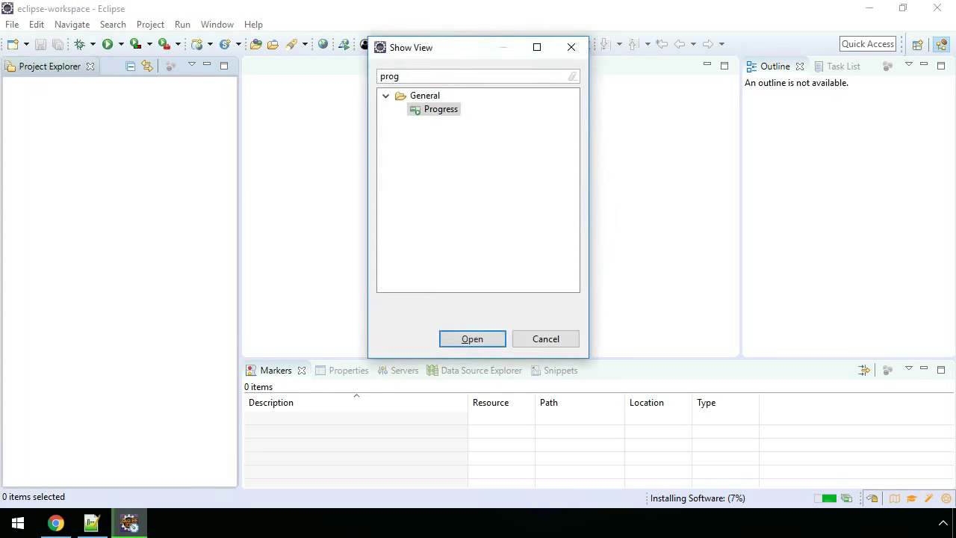
key(Return)
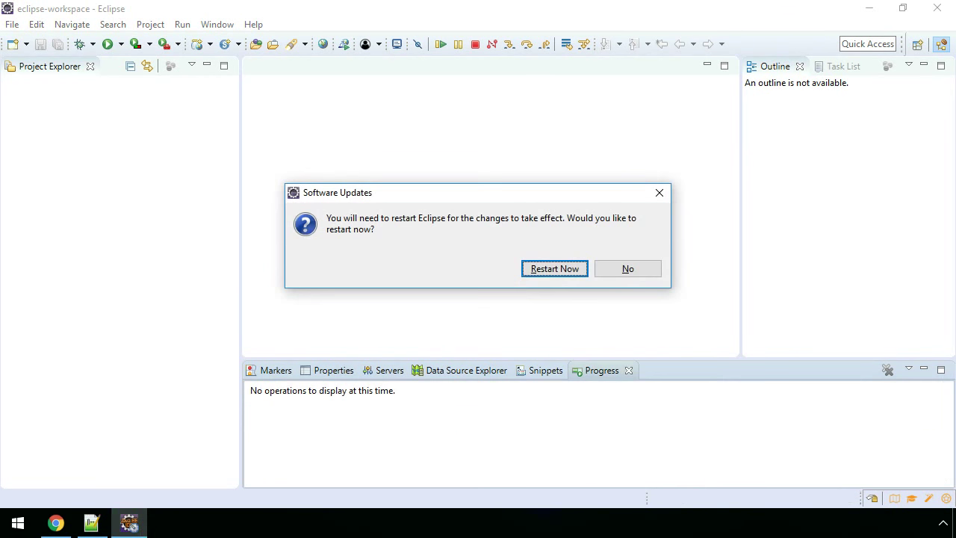
key(Return)
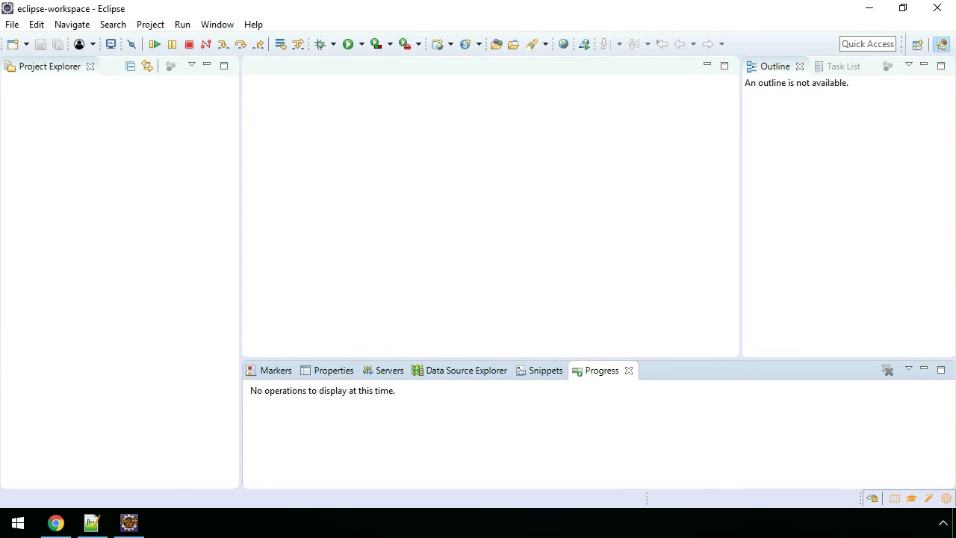
- Switch to script.txt in Notepad++ and highlight the "layout" item under "5. Customize Eclipse Workspace"
key(alt)
key(alt+Tab)
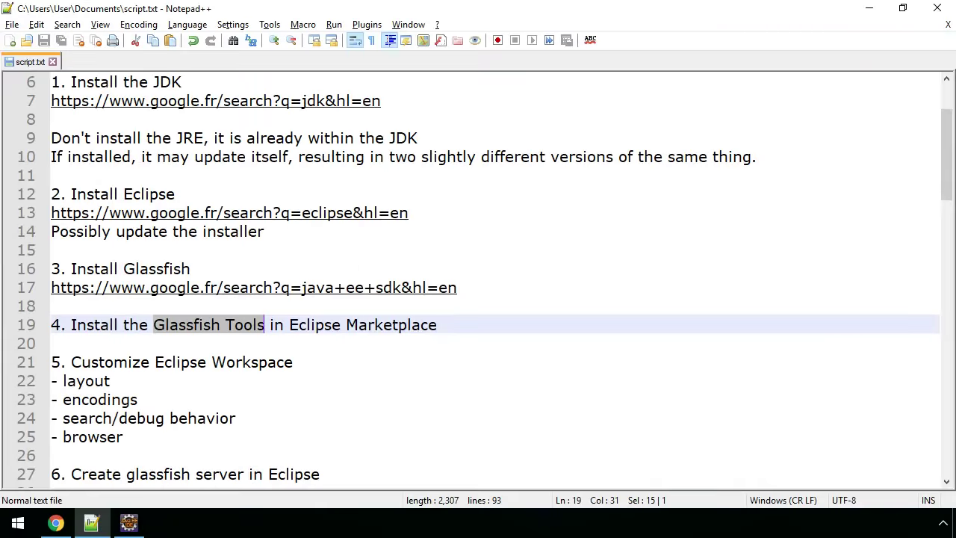
click(80, 362)
key(Left)
key(shift+End)
key(Down)
key(ctrl+shift+Left)
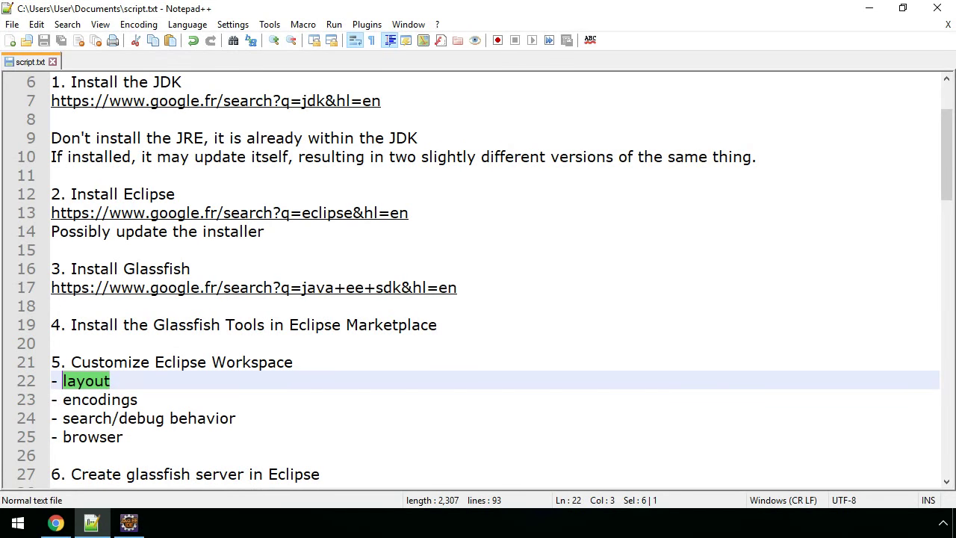
- Switch to Eclipse, dock the Servers view below the Project Explorer, and shrink it to a small pane
key(alt+Tab)
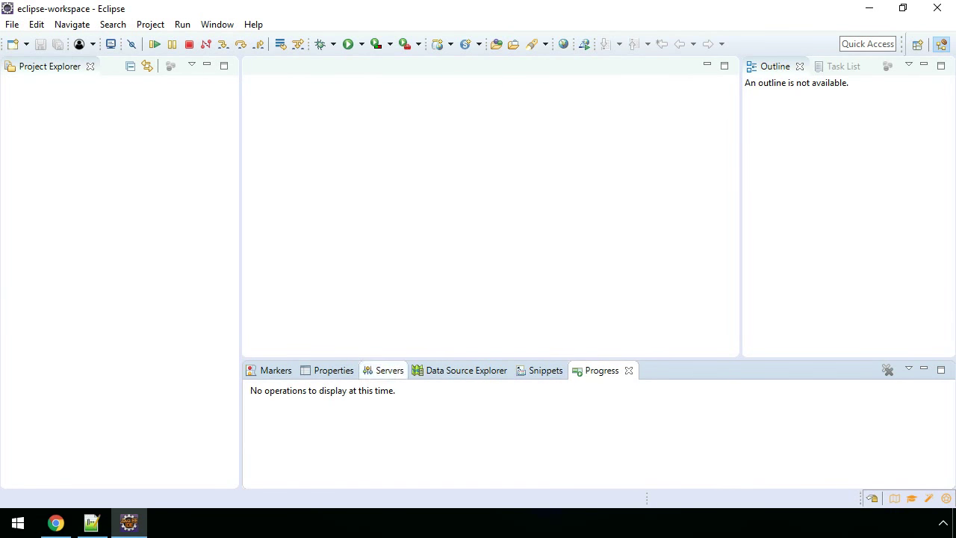
click(385, 370)
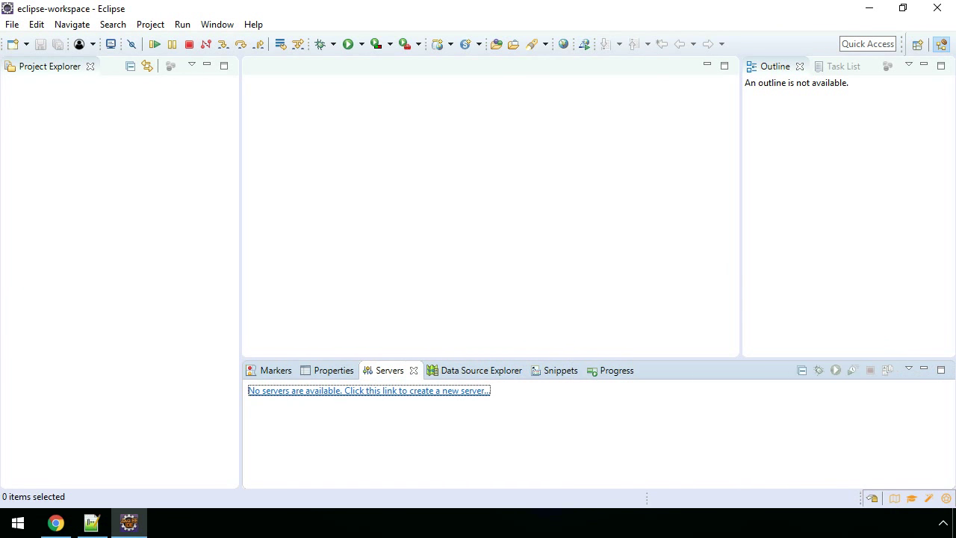
drag(385, 371, 120, 381)
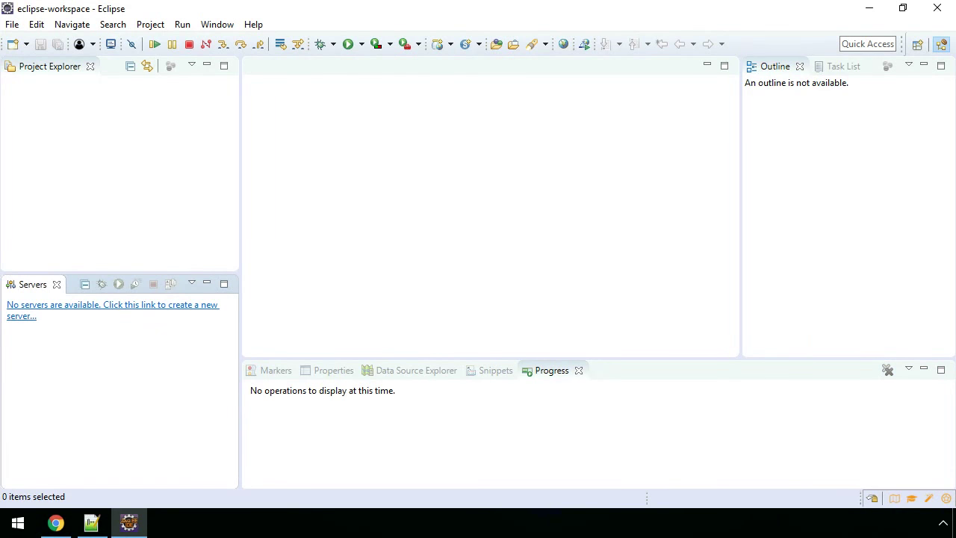
drag(120, 272, 120, 396)
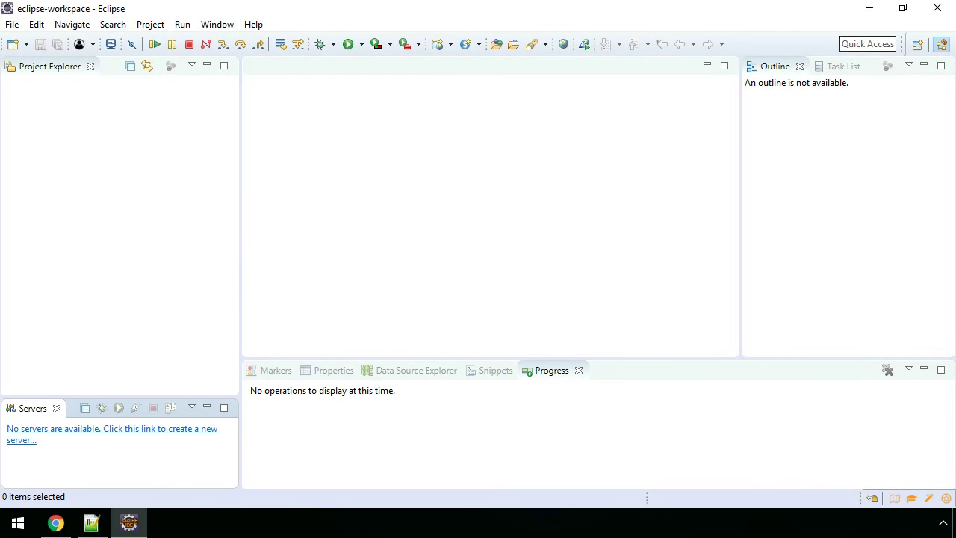
- Move the Outline view into the Project Explorer's group and close the Task List view
drag(774, 65, 120, 66)
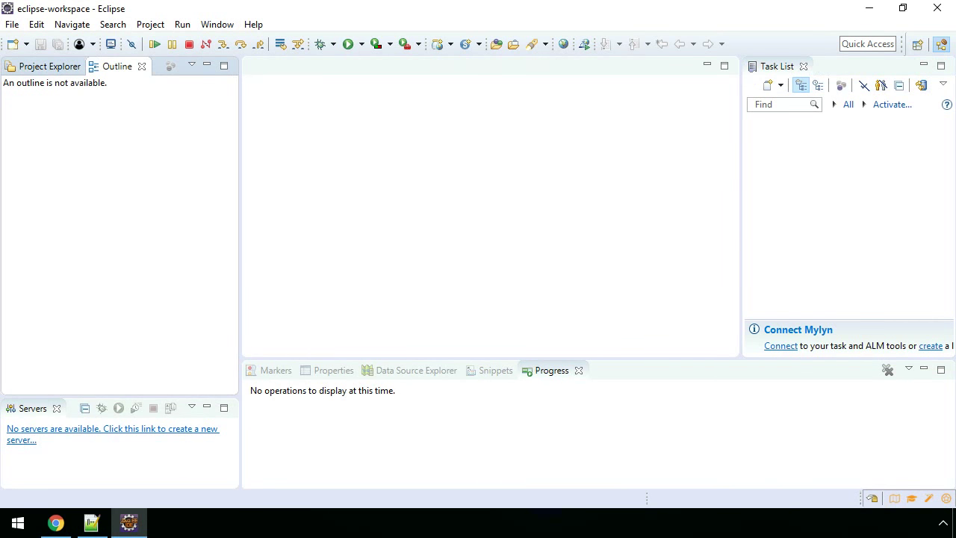
click(803, 66)
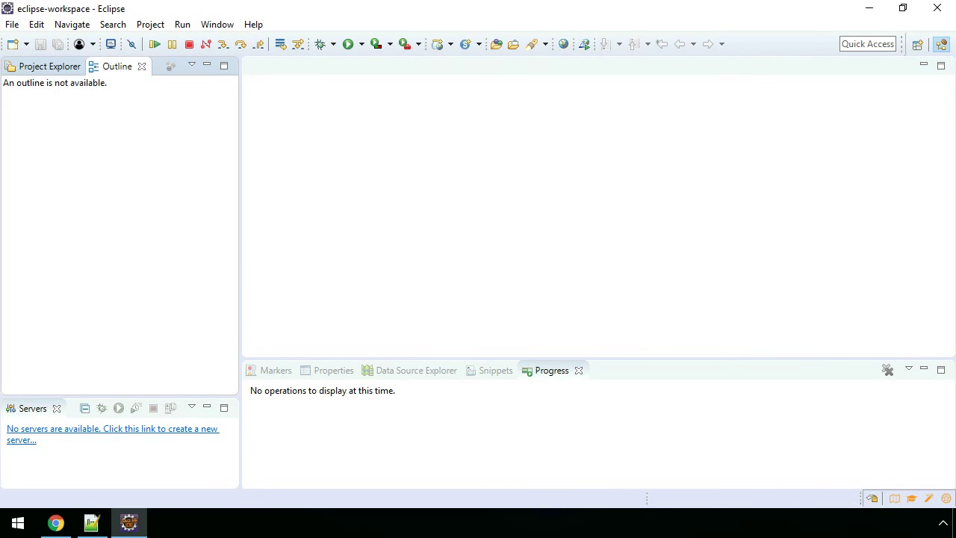
- Split the Progress view into its own pane beside Markers, and close the Snippets, Data Source Explorer and Properties views
drag(551, 370, 864, 370)
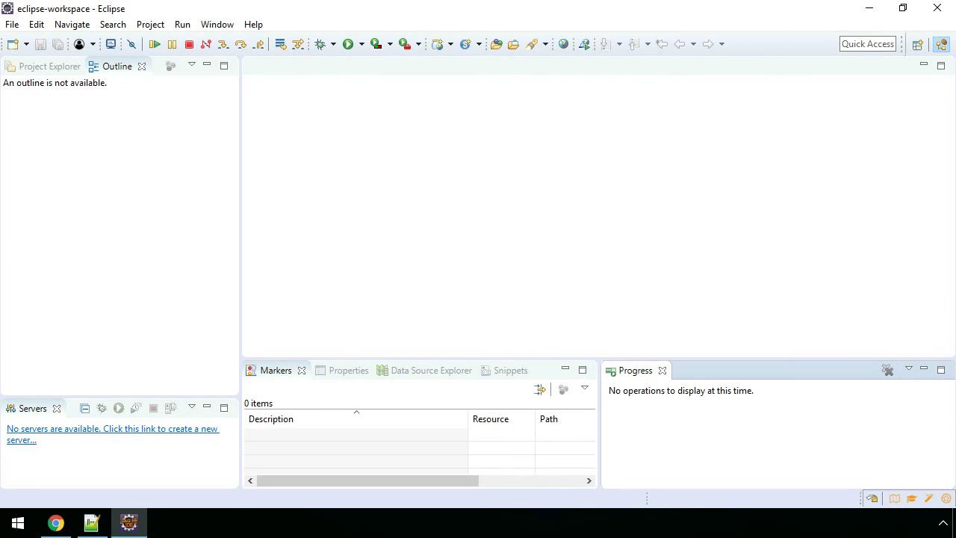
click(510, 370)
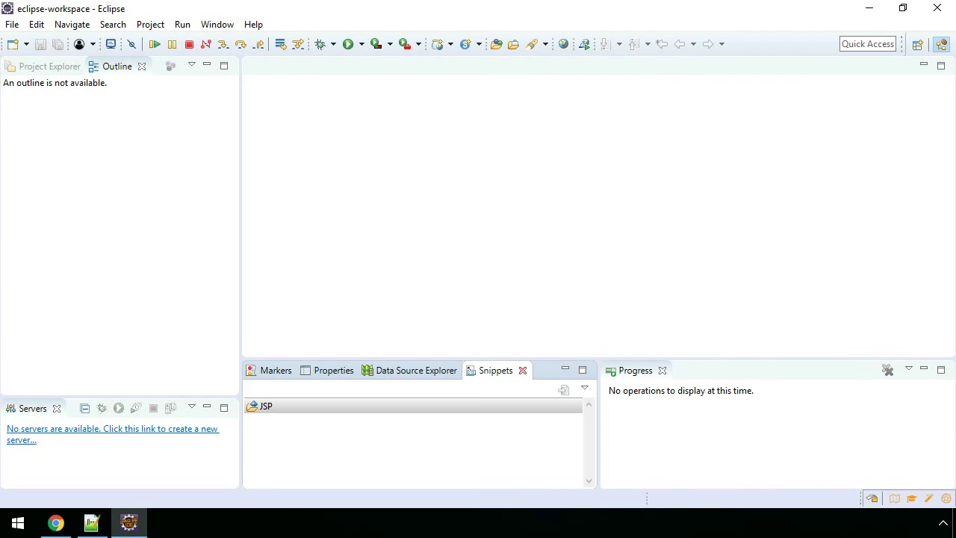
click(522, 370)
click(431, 369)
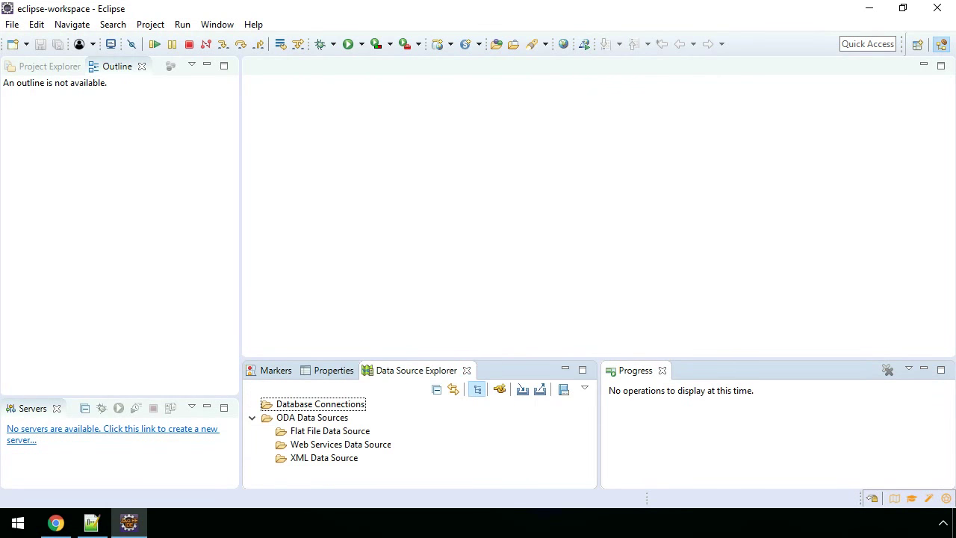
click(466, 370)
click(348, 369)
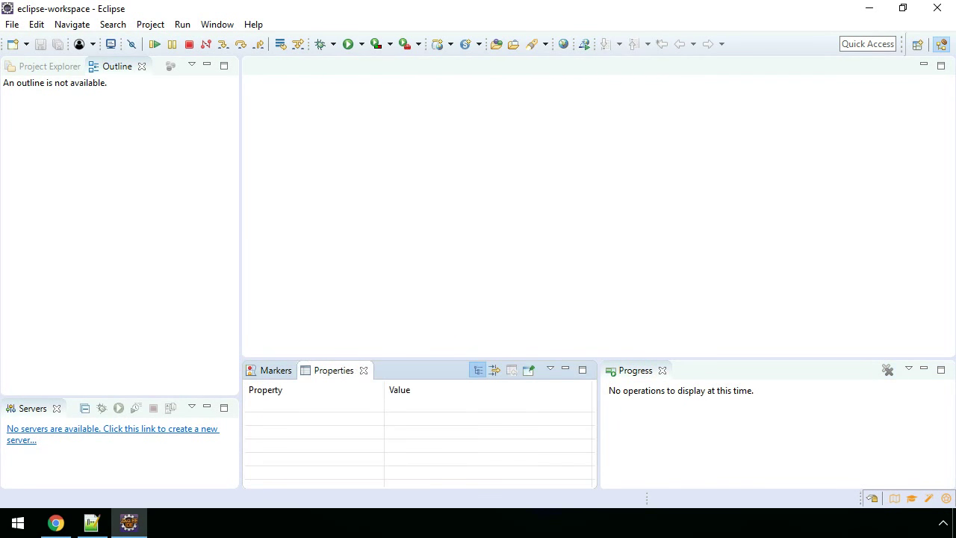
click(363, 369)
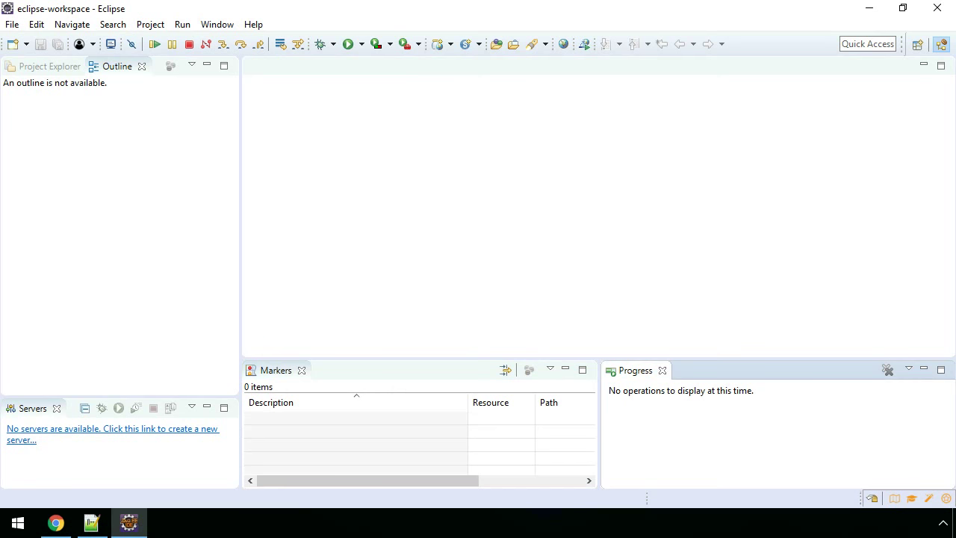
- Open the Console view and move it into the same group as the Progress view
key(alt+shift+q)
text(qconsole)
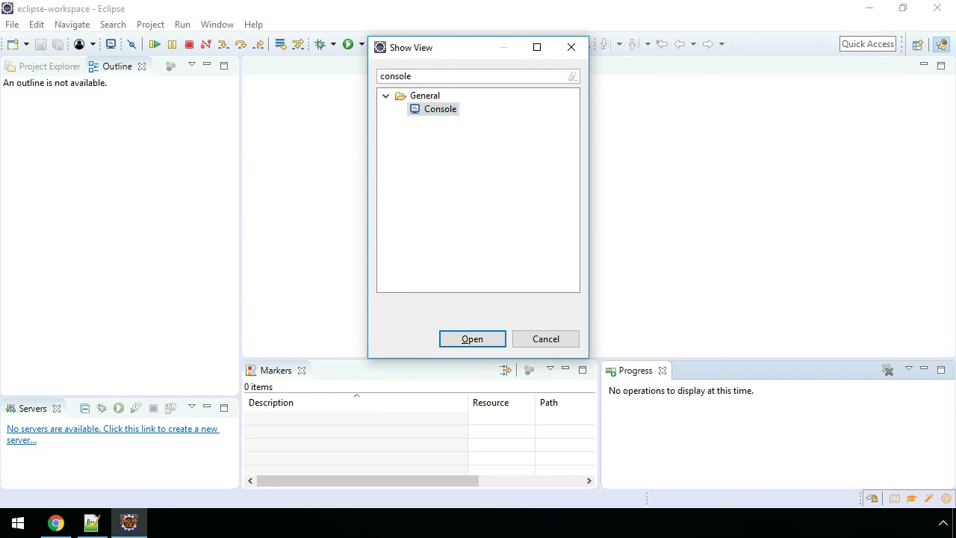
key(Return)
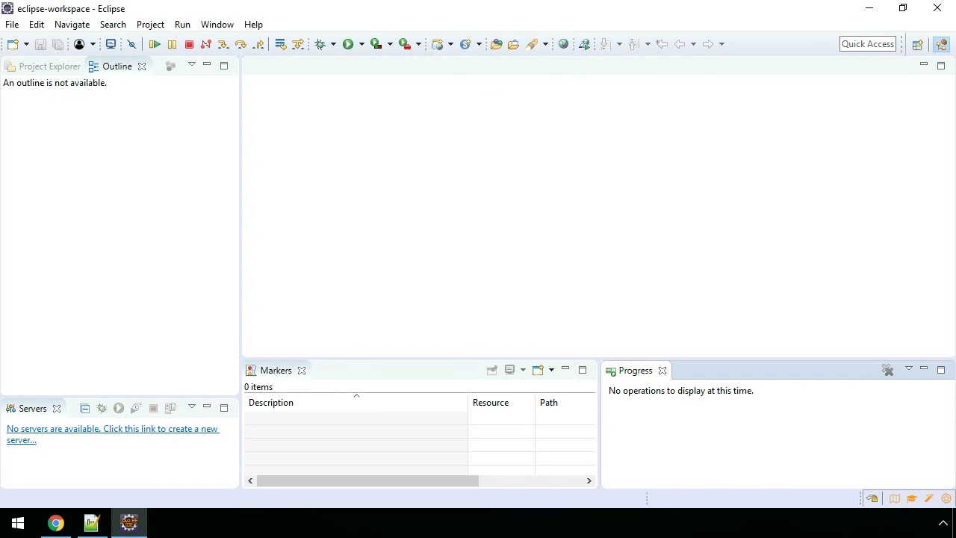
drag(329, 370, 687, 369)
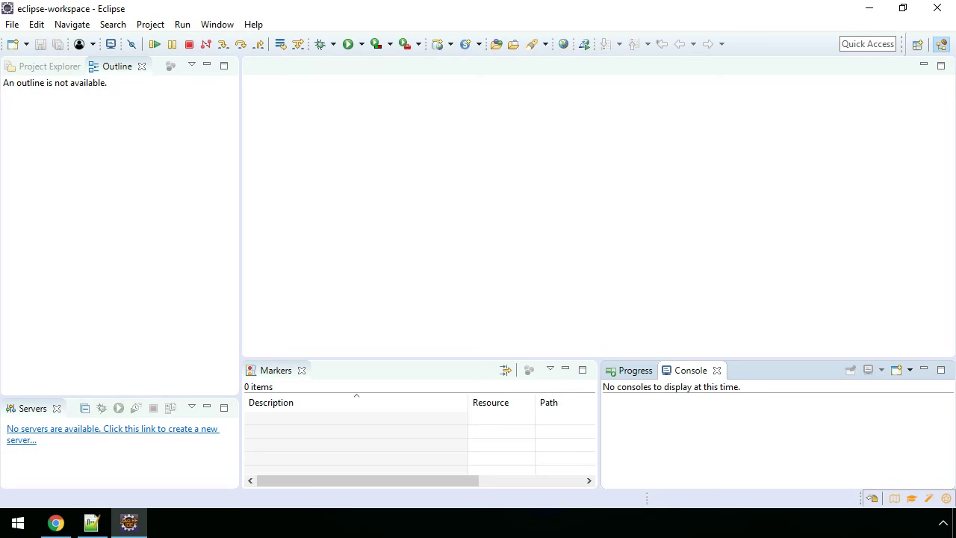
- Highlight the "encodings" item in the script.txt notes in Notepad++ and return to Eclipse
key(alt+Tab)
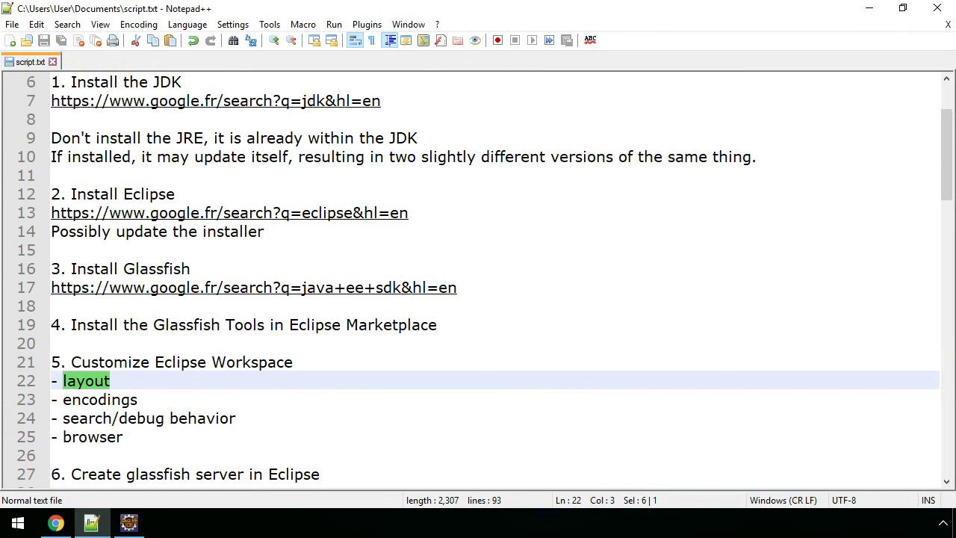
double_click(100, 399)
key(alt+Tab)
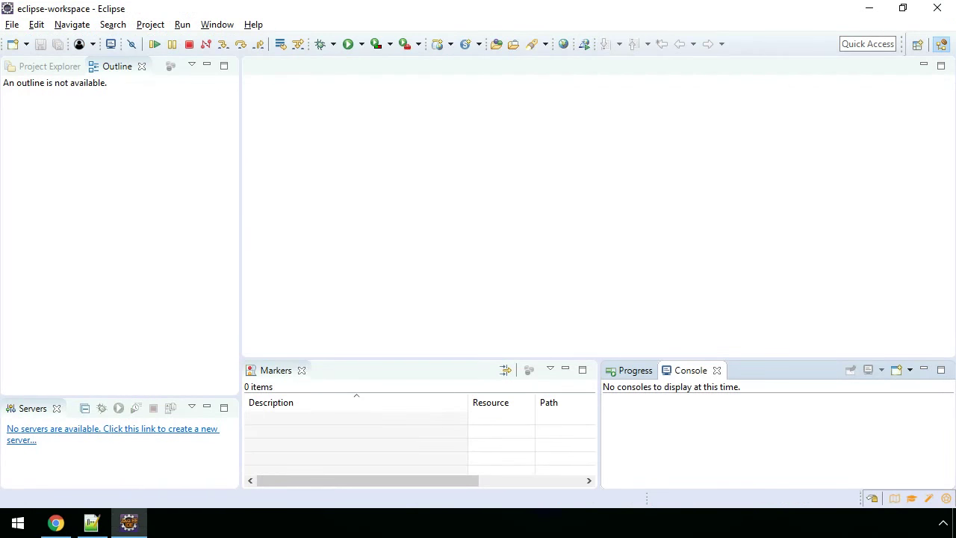
- Filter the preferences by "encod" and set the encoding for new CSS files to ISO 10646/Unicode(UTF-8)
click(216, 24)
click(256, 171)
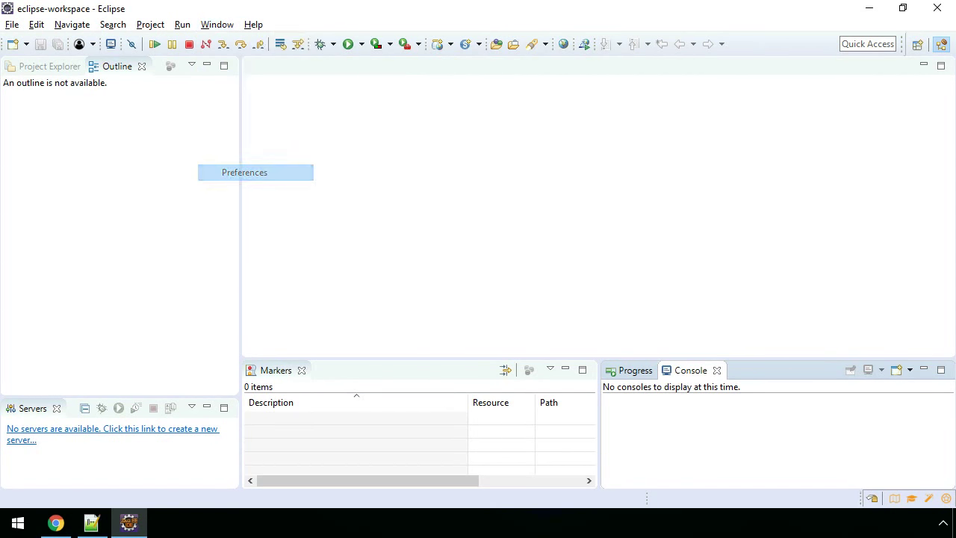
text(encod)
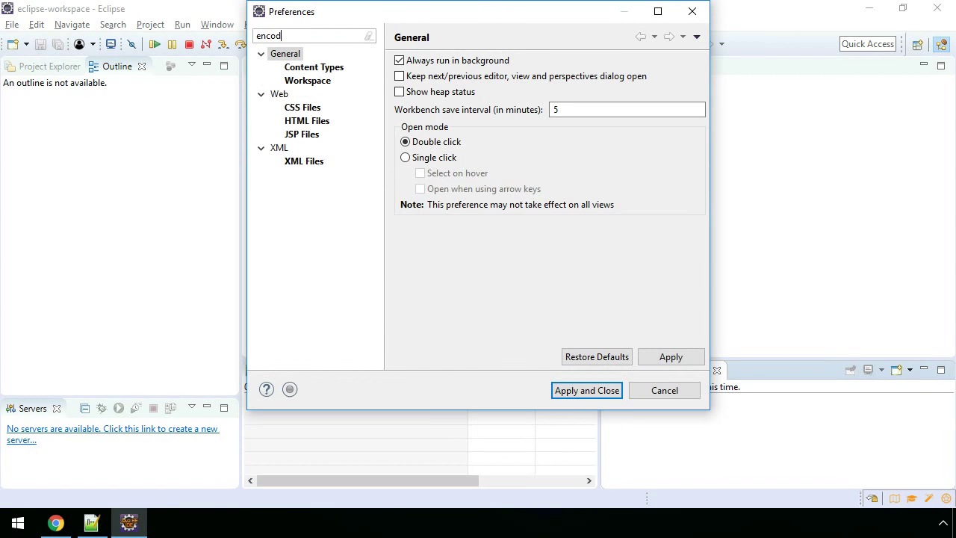
click(302, 107)
click(571, 121)
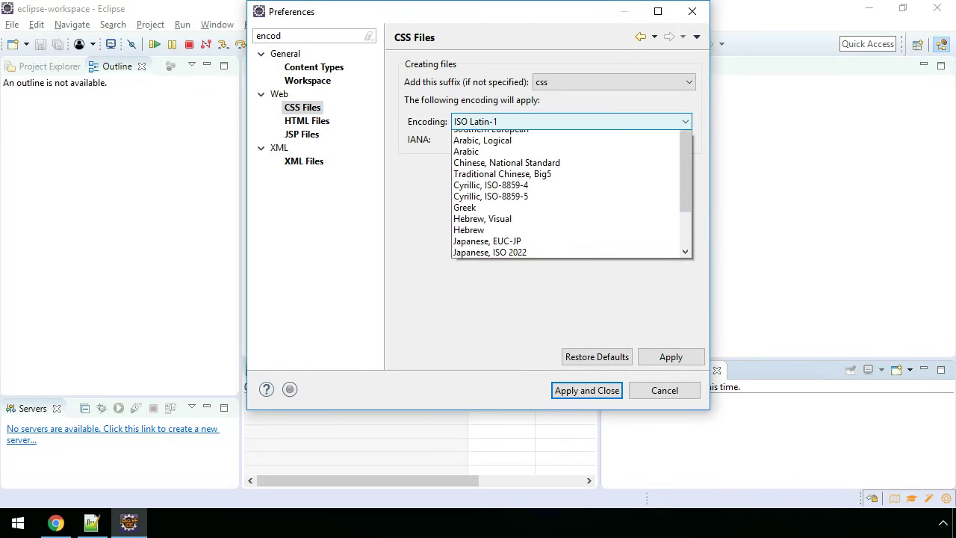
scroll(564, 214, up, 2)
click(511, 136)
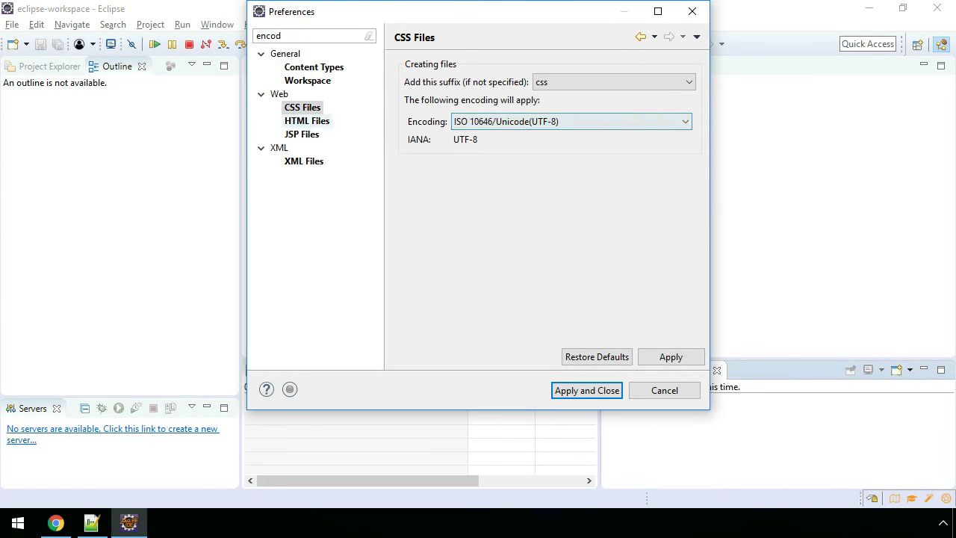
- Set the encoding for new HTML files to ISO 10646/Unicode(UTF-8)
click(306, 120)
click(571, 121)
scroll(564, 214, up, 2)
click(512, 136)
- Set the encoding for new JSP files to ISO 10646/Unicode(UTF-8), and apply and close the preferences
click(302, 134)
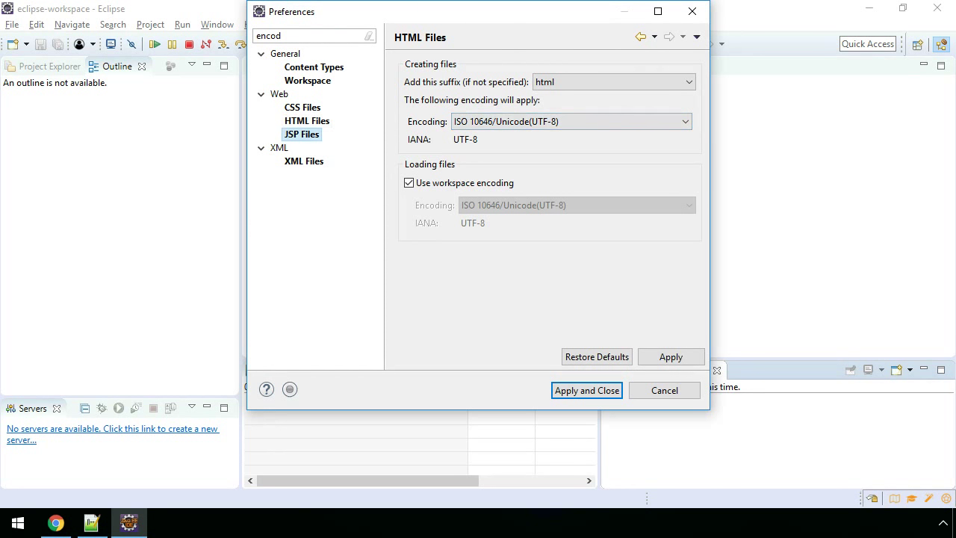
click(571, 121)
scroll(564, 214, up, 2)
click(511, 136)
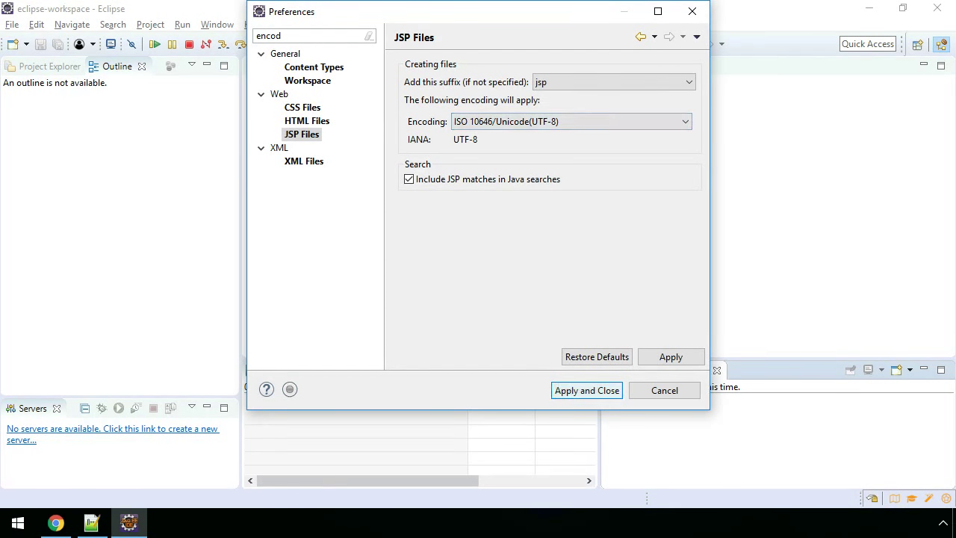
click(586, 389)
- Highlight the "search/debug behavior" item in the script.txt notes in Notepad++ and return to Eclipse
key(alt+Tab)
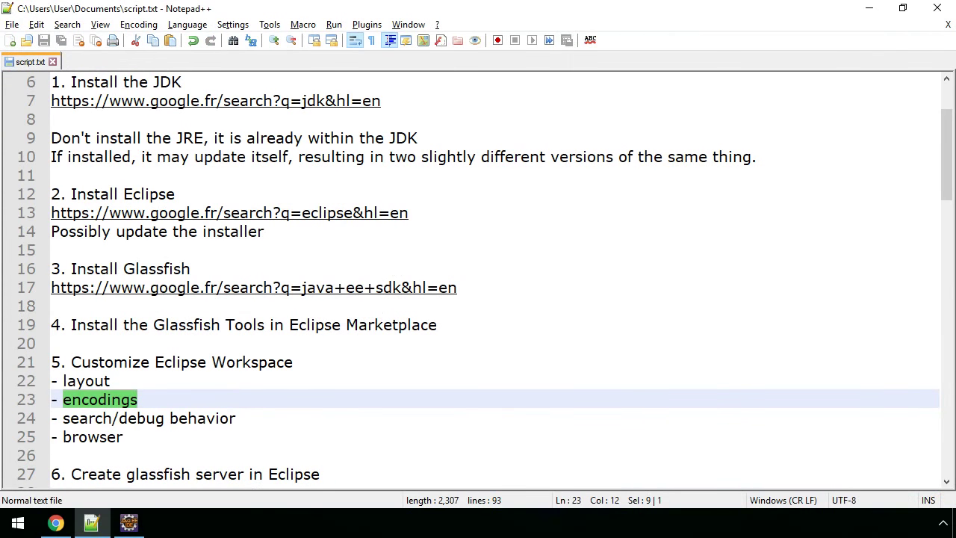
drag(63, 418, 235, 418)
key(alt+Tab)
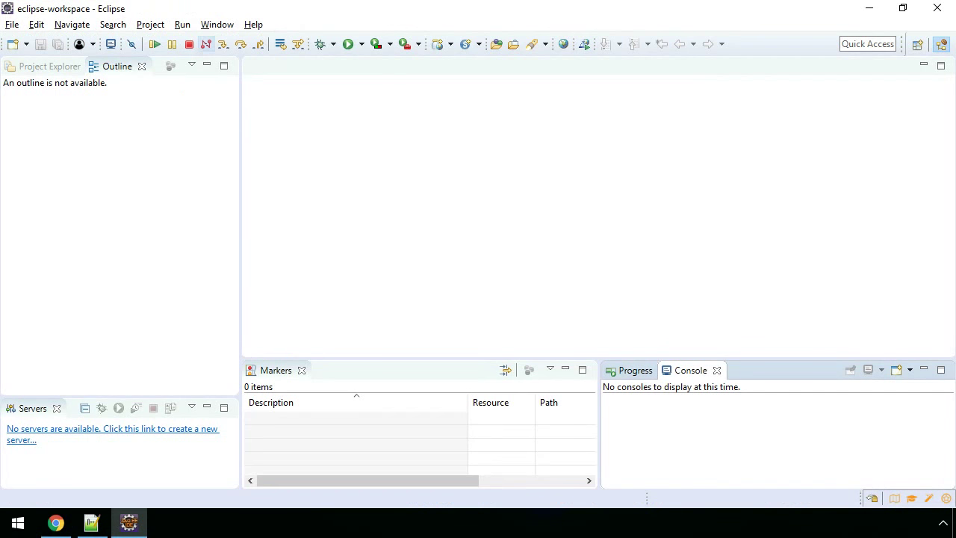
- Filter the preferences by "sear" and turn off "Reuse editors to show matches" in the Search settings
click(217, 24)
click(244, 172)
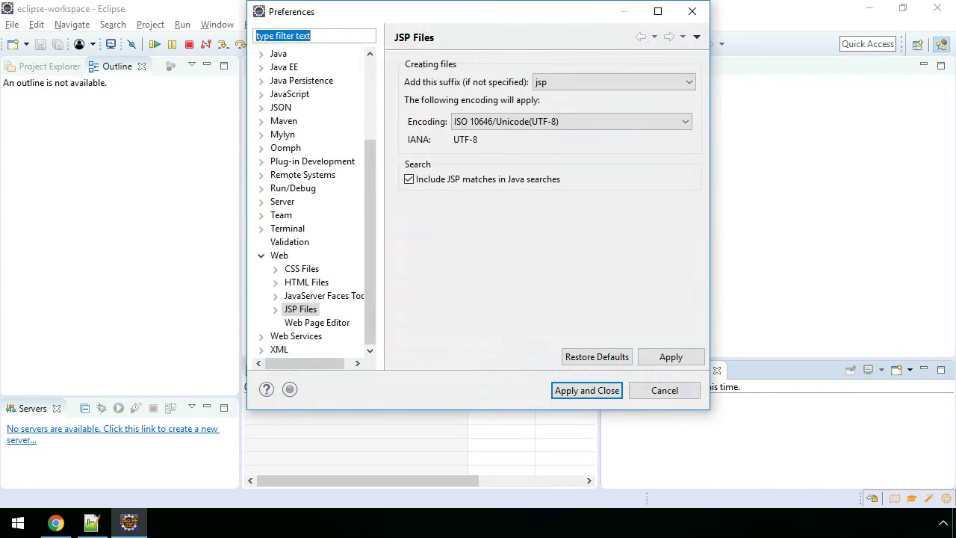
text(sear)
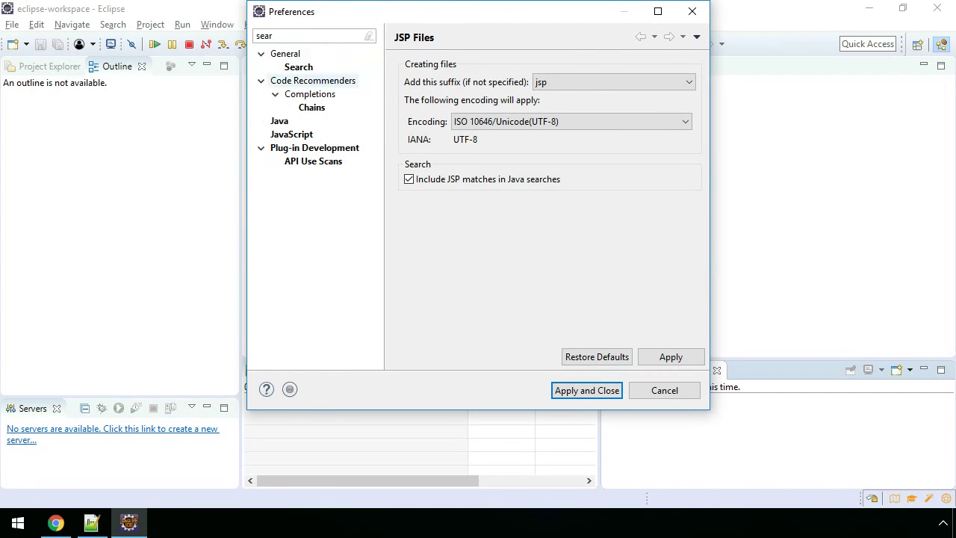
click(399, 59)
- Filter the preferences by "debug" and turn off "Reuse editor when displaying source code" in the Run/Debug settings
double_click(263, 35)
text(debug)
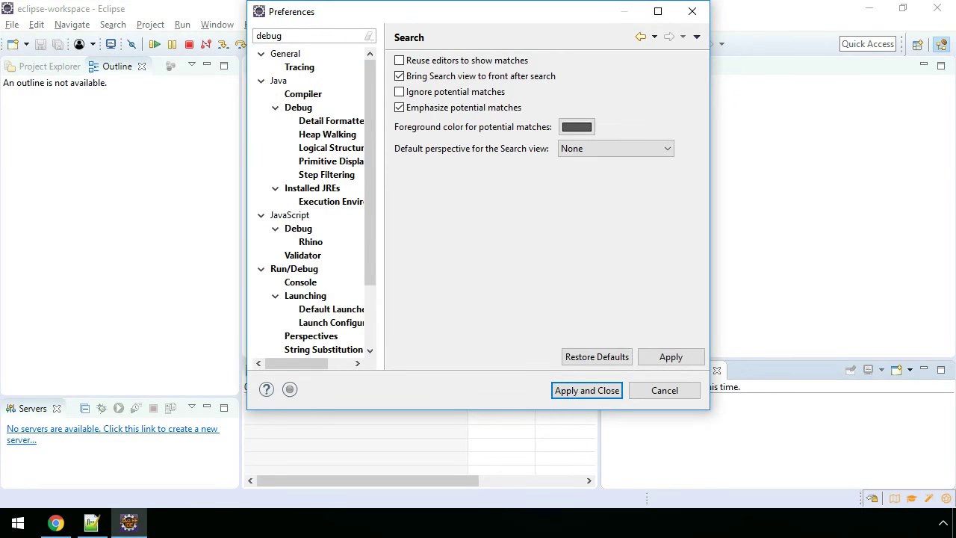
click(294, 269)
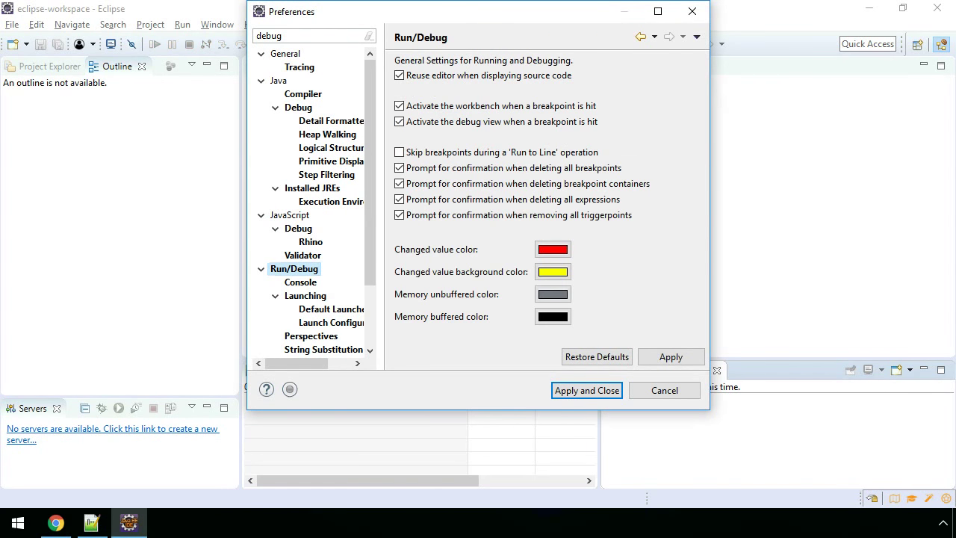
click(399, 74)
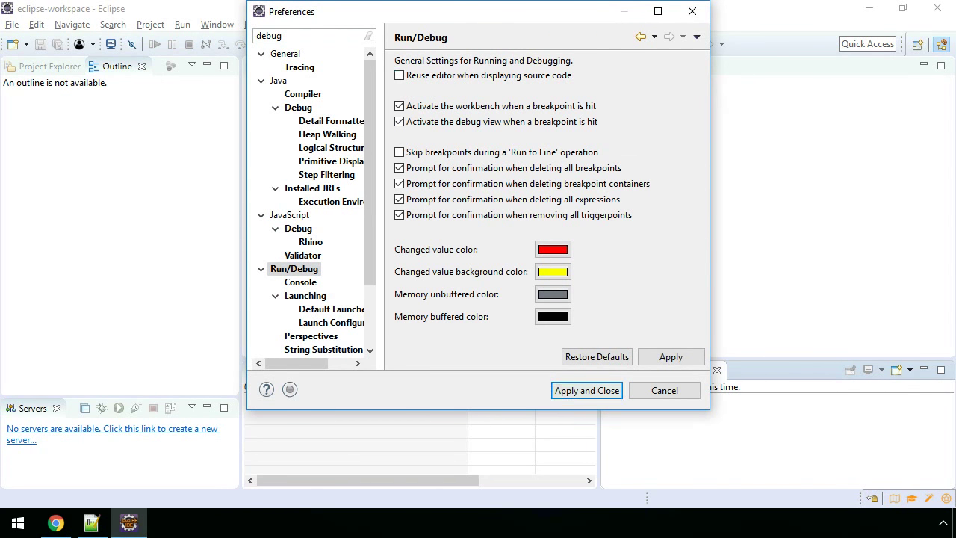
- Apply and close the preferences, highlight the "browser" item in the script.txt notes in Notepad++, and return to Eclipse
click(586, 389)
click(91, 523)
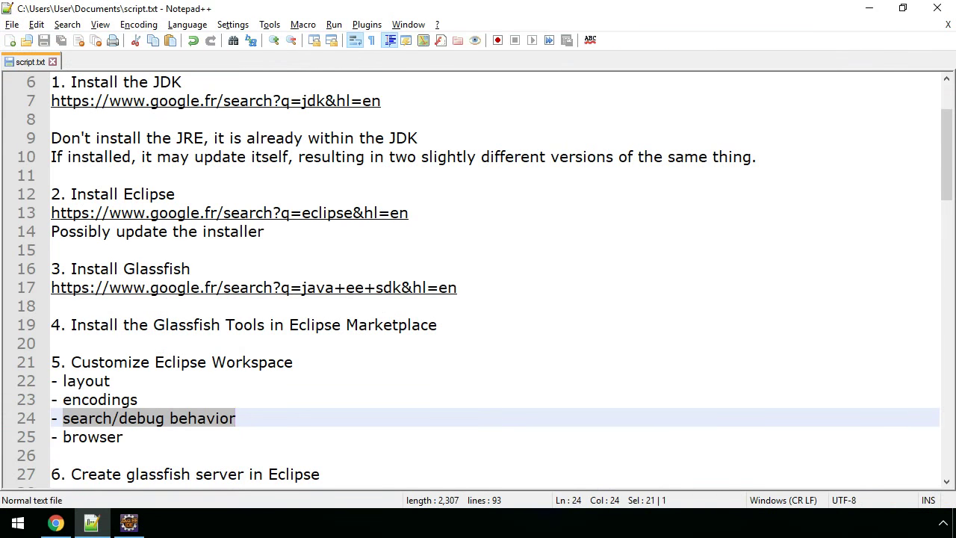
double_click(91, 437)
key(alt+Tab)
- Set the Eclipse web browser to Chrome
click(217, 24)
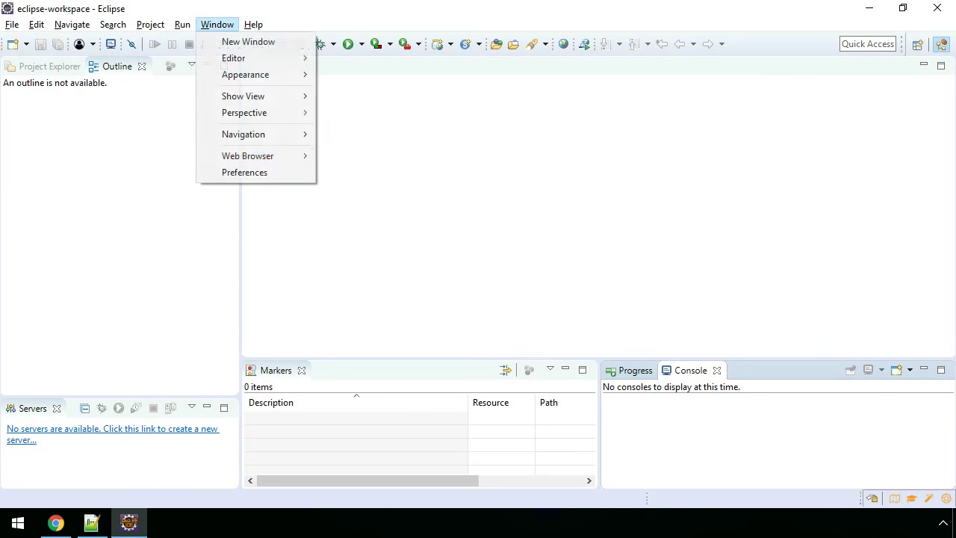
mouse_move(247, 155)
key(Return)
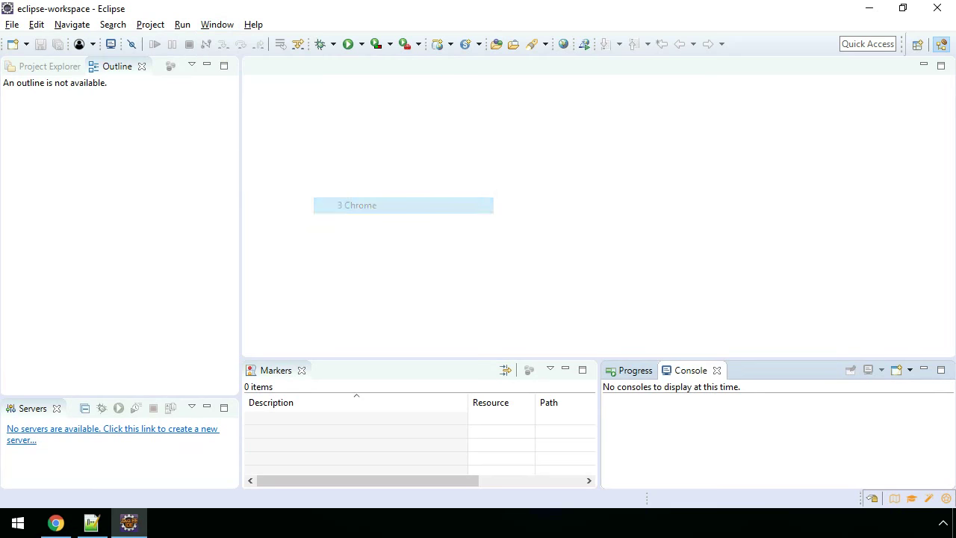
- Switch to the script.txt notes in Notepad++, highlight the "Create glassfish server in Eclipse" heading, and return to Eclipse
key(alt+Tab)
scroll(478, 277, down, 3)
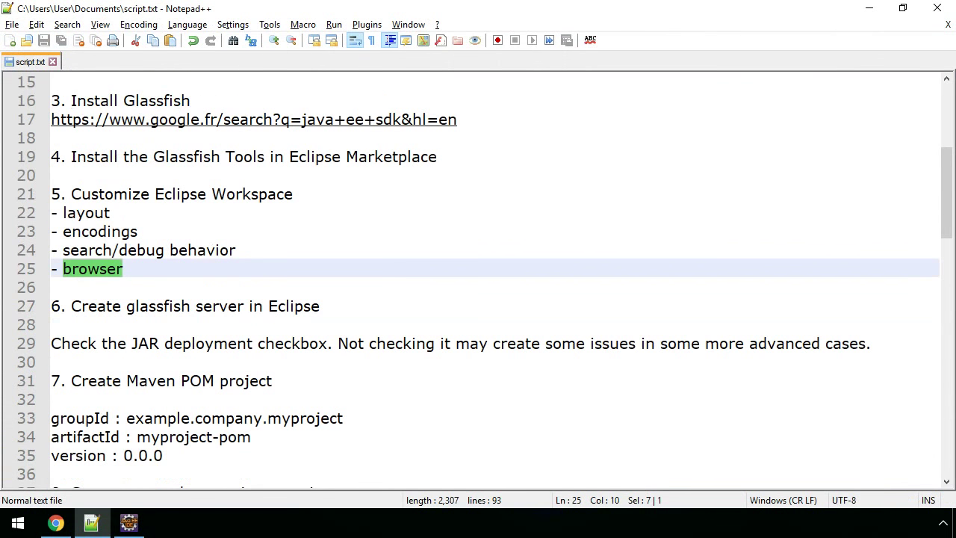
drag(71, 306, 296, 306)
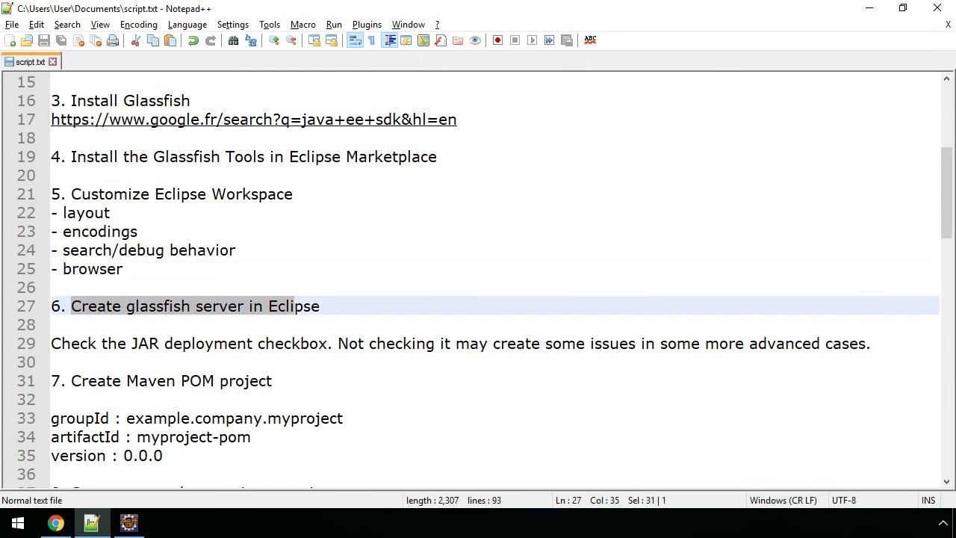
click(289, 306)
key(alt+Tab)
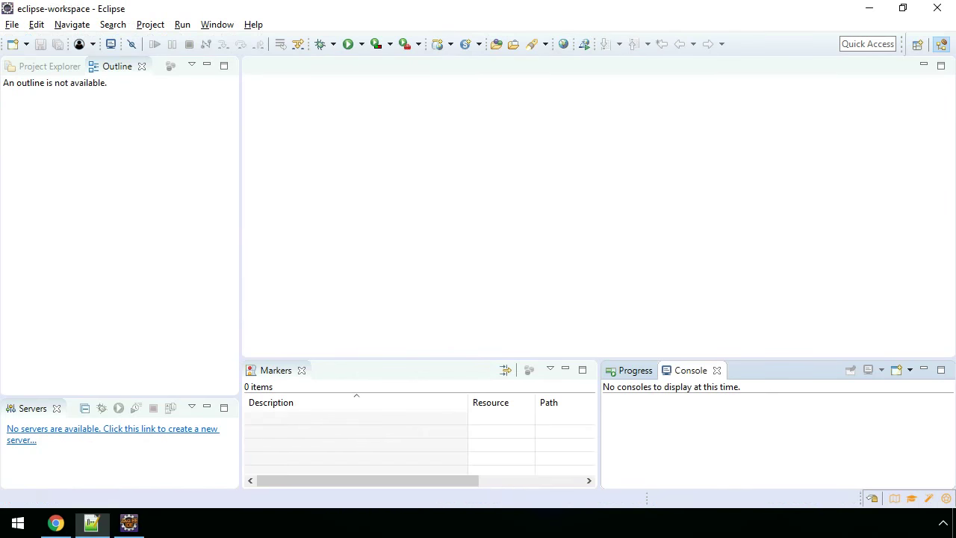
- Start creating a new server of type GlassFish and set the server name to "glassfish"
click(112, 429)
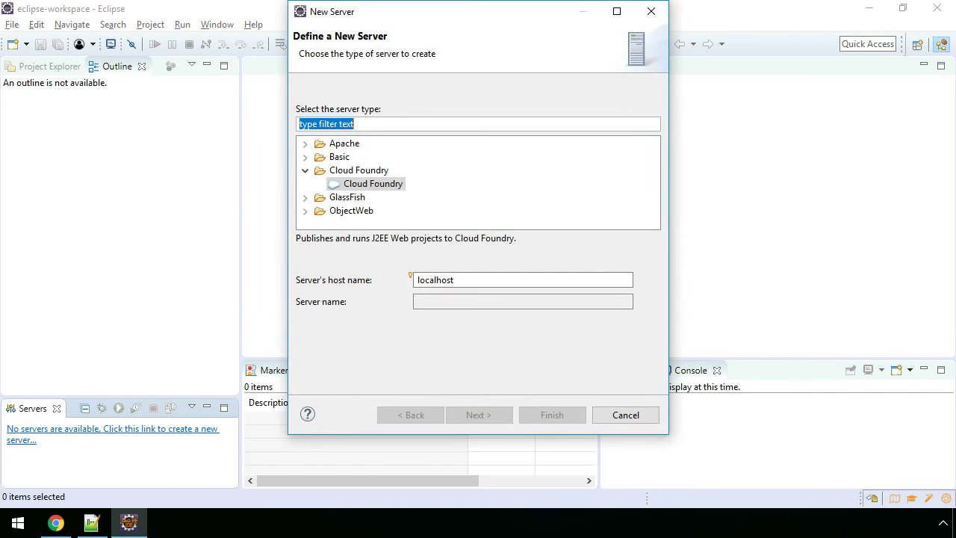
double_click(346, 197)
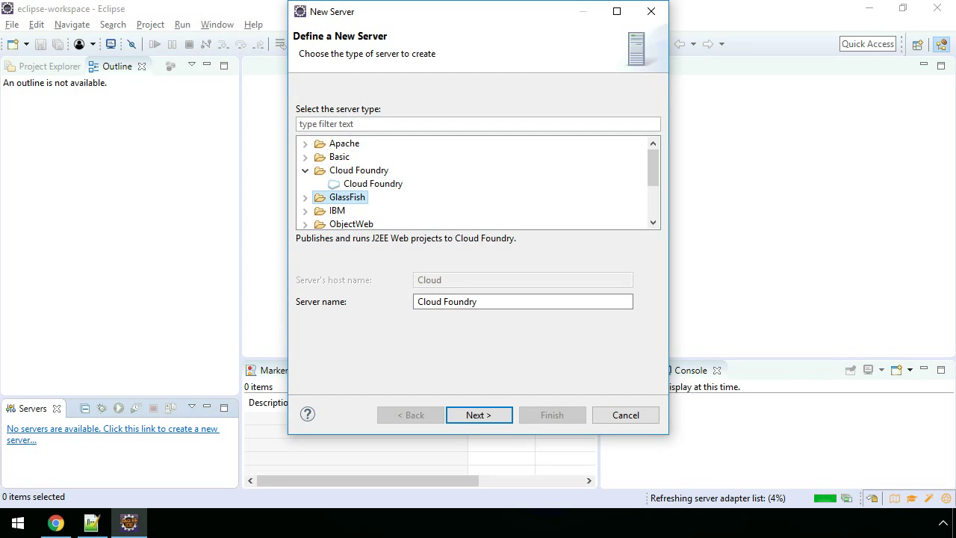
click(361, 210)
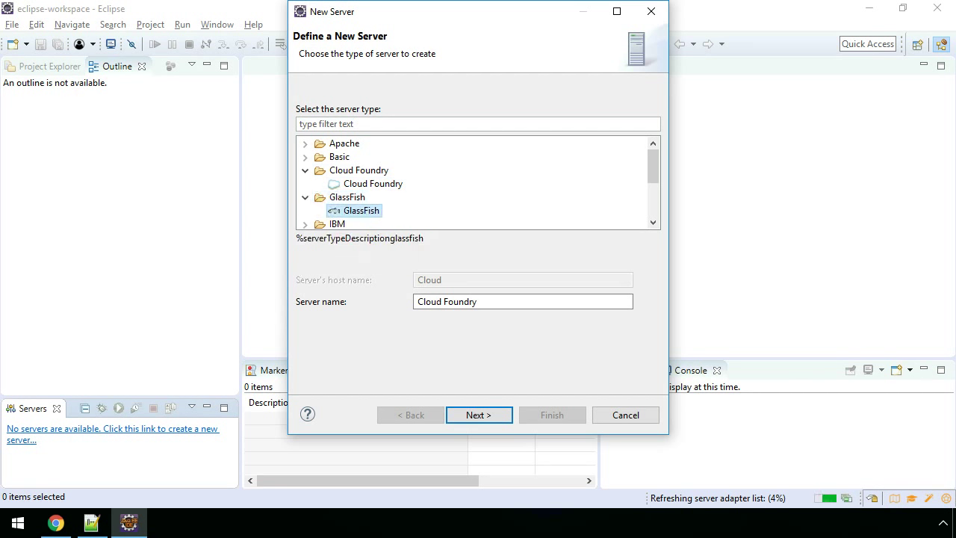
click(431, 301)
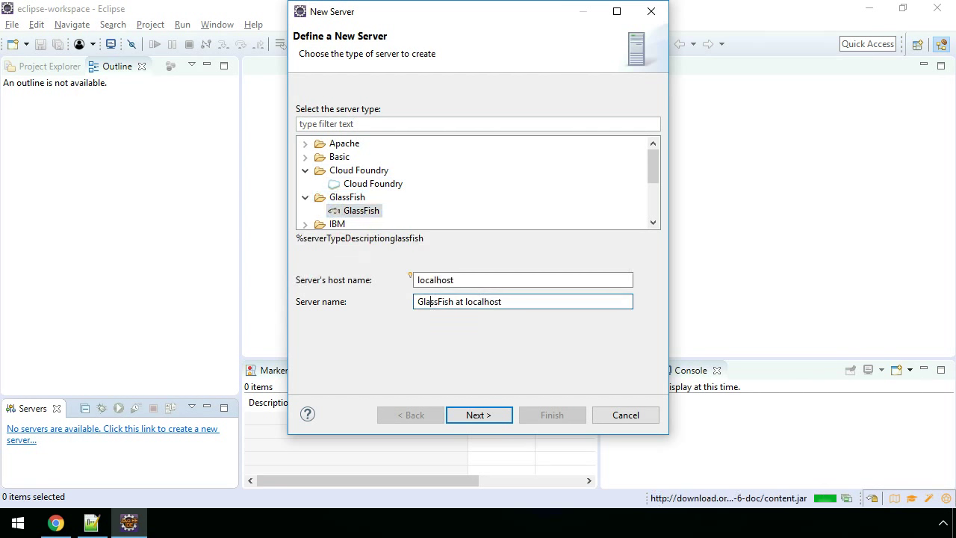
key(ctrl+a)
text(glassfish)
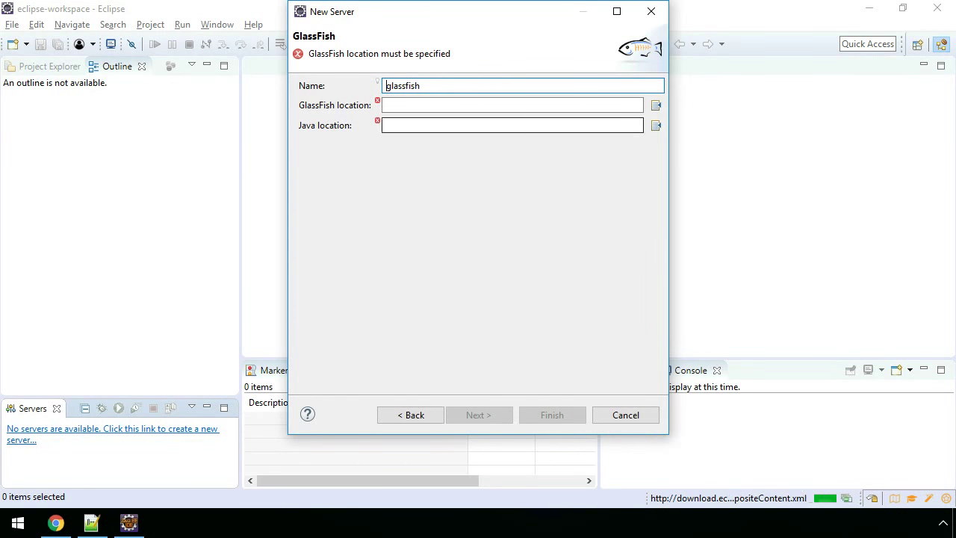
- Set the GlassFish location to the glassfish5 folder on Local Disk (C:) and continue to the application server properties
click(656, 105)
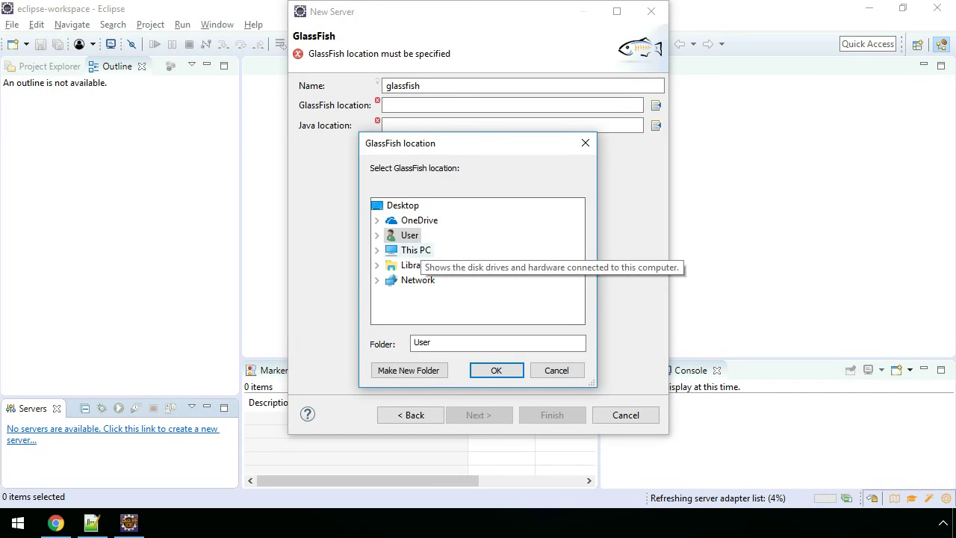
double_click(415, 249)
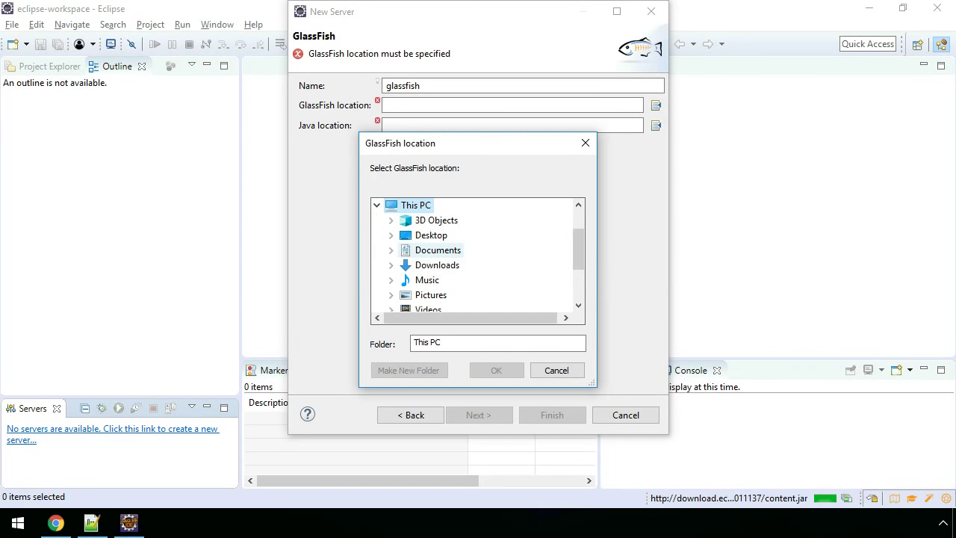
scroll(456, 251, down, 2)
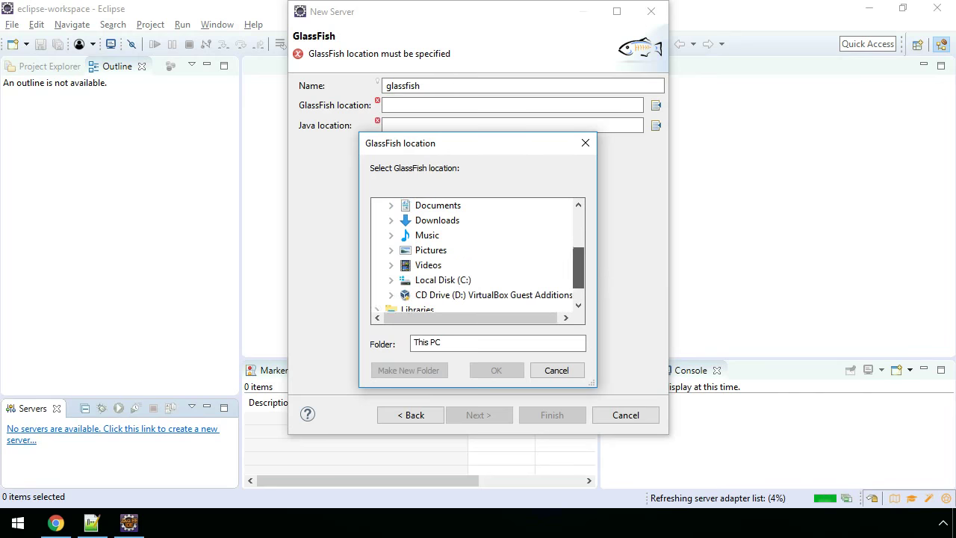
double_click(448, 249)
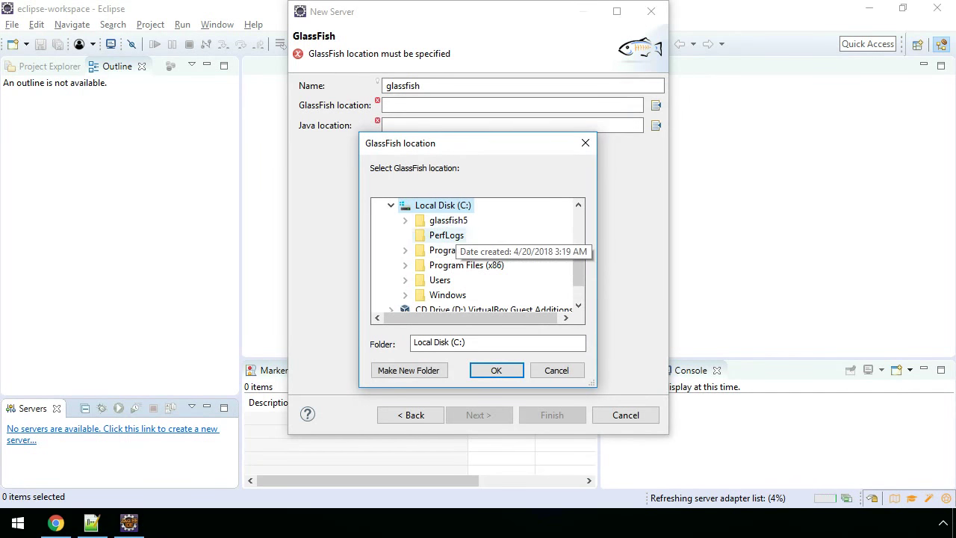
double_click(448, 220)
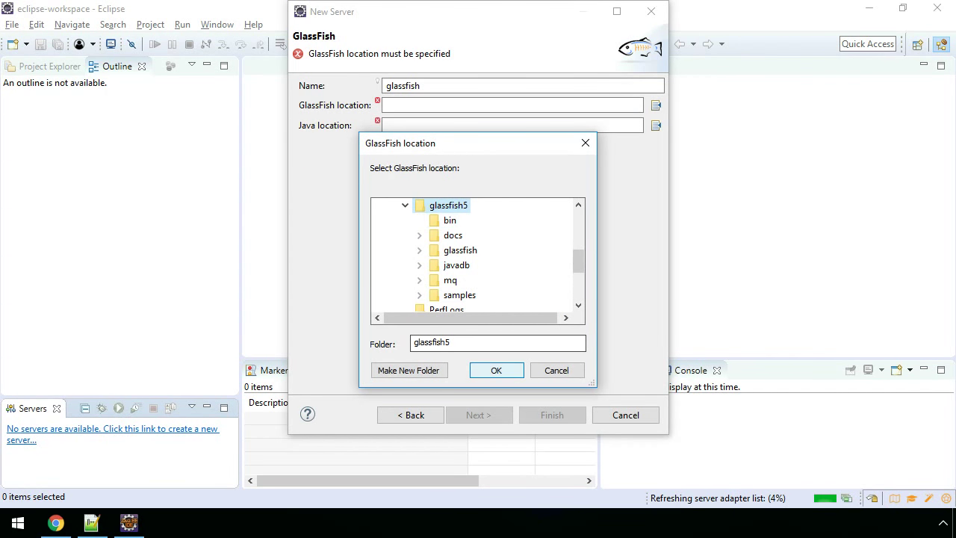
click(496, 370)
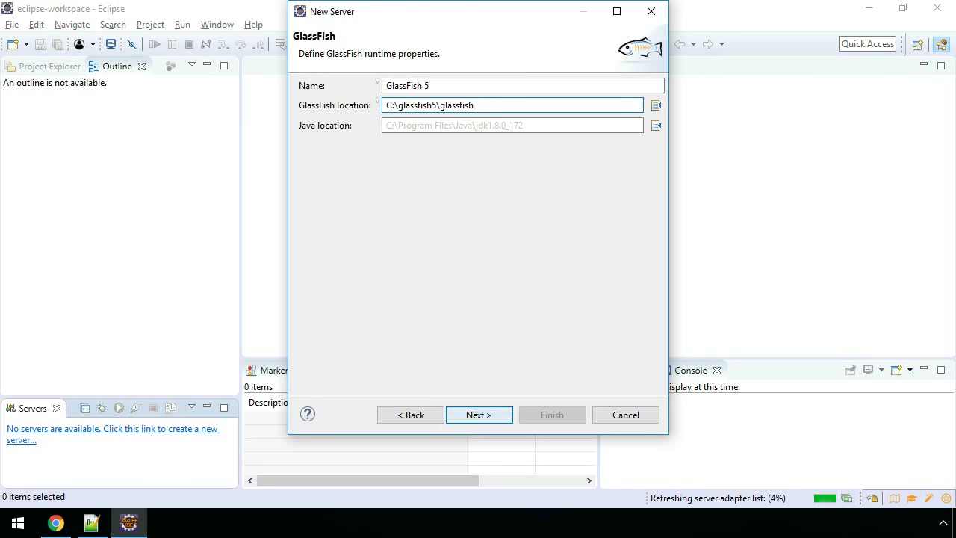
key(Return)
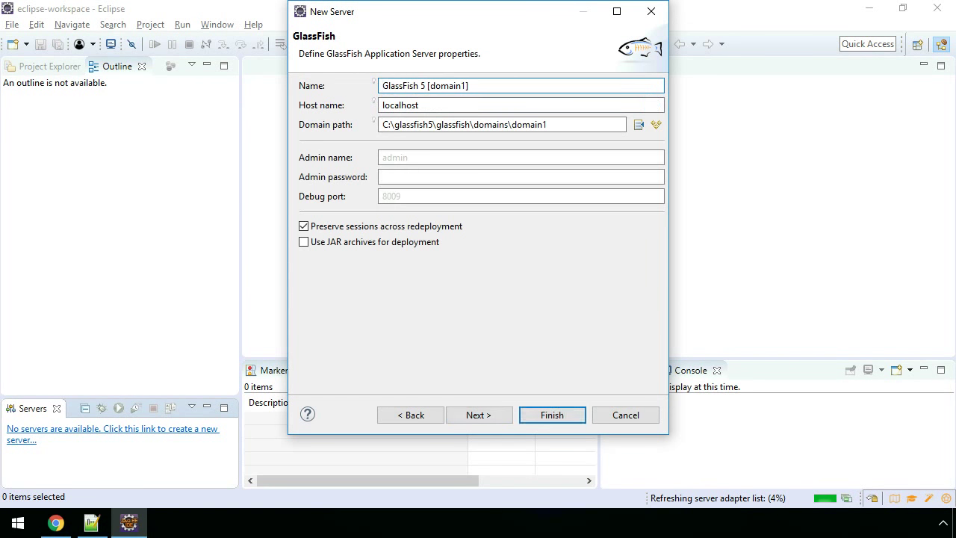
- Turn on "Use JAR archives for deployment" and highlight the JAR deployment checkbox note in script.txt in Notepad++
click(303, 241)
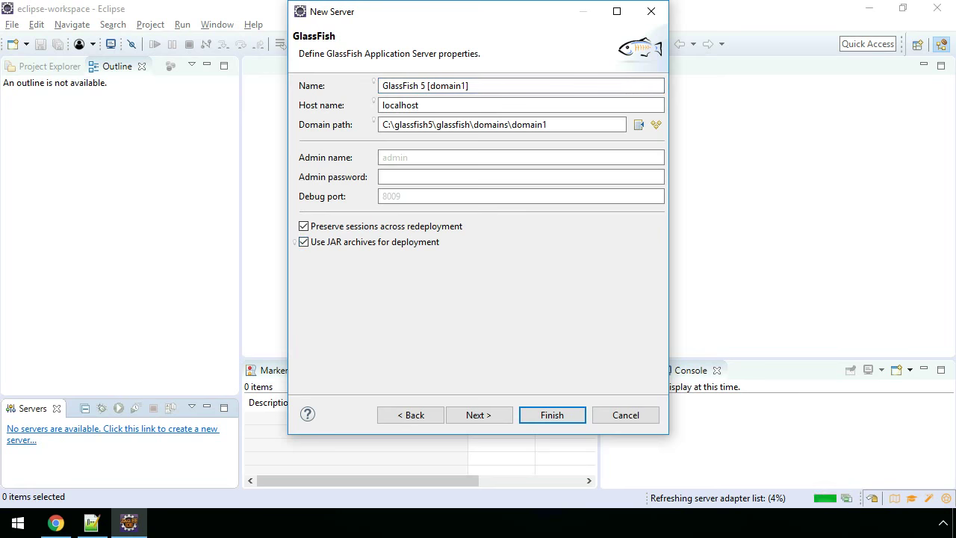
key(alt+Tab)
drag(50, 343, 866, 344)
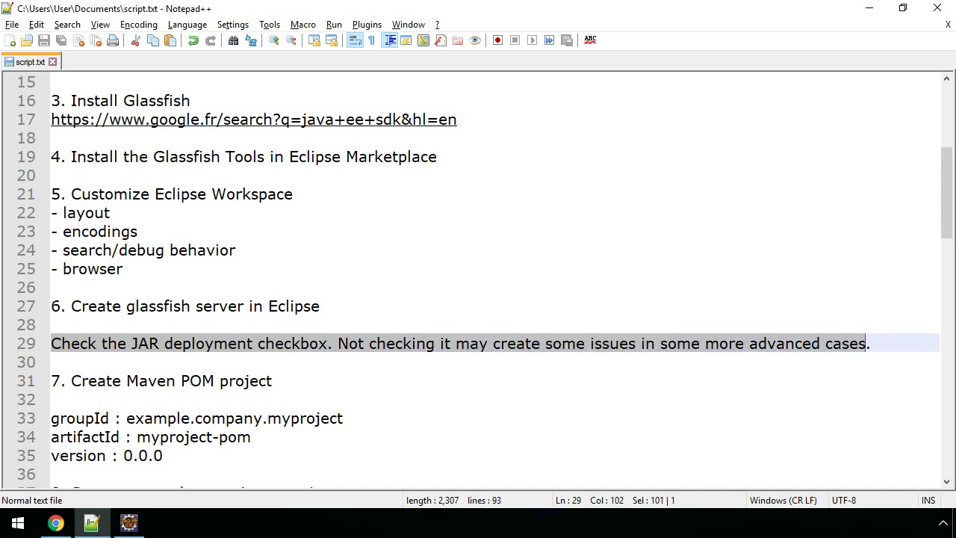
key(alt+Tab)
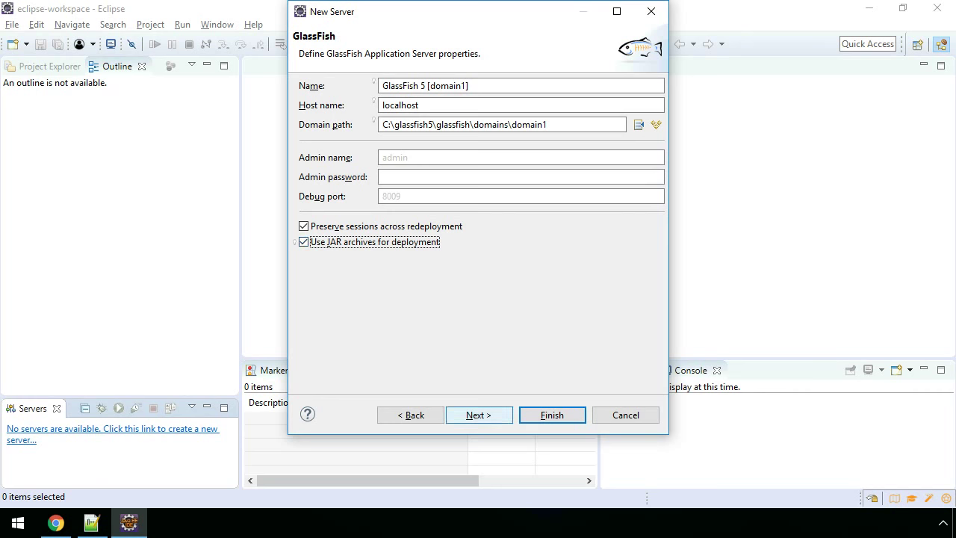
- Finish creating the GlassFish server without adding any resources to it
click(478, 414)
key(alt+f)
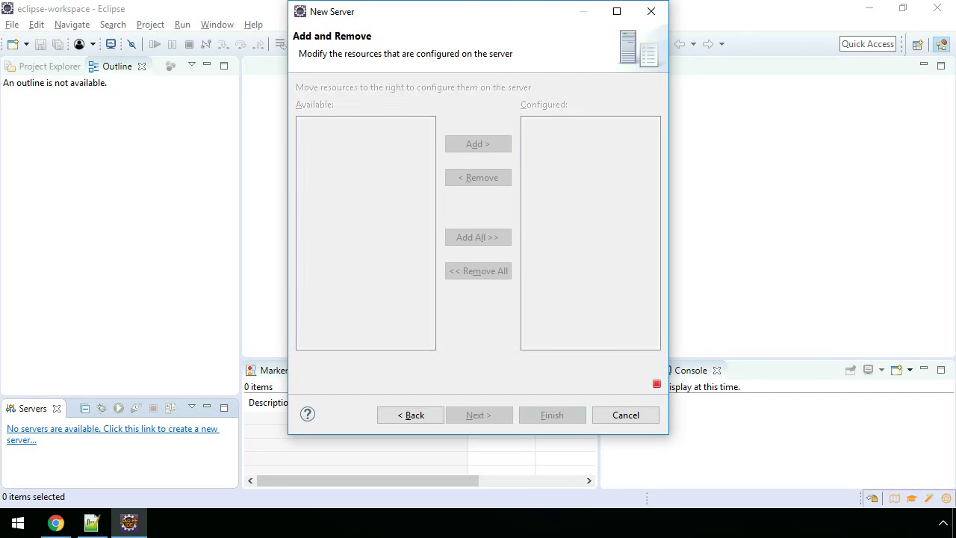
- Highlight the "Create Maven POM project" heading in the script.txt notes in Notepad++ and return to Eclipse
key(alt+Tab)
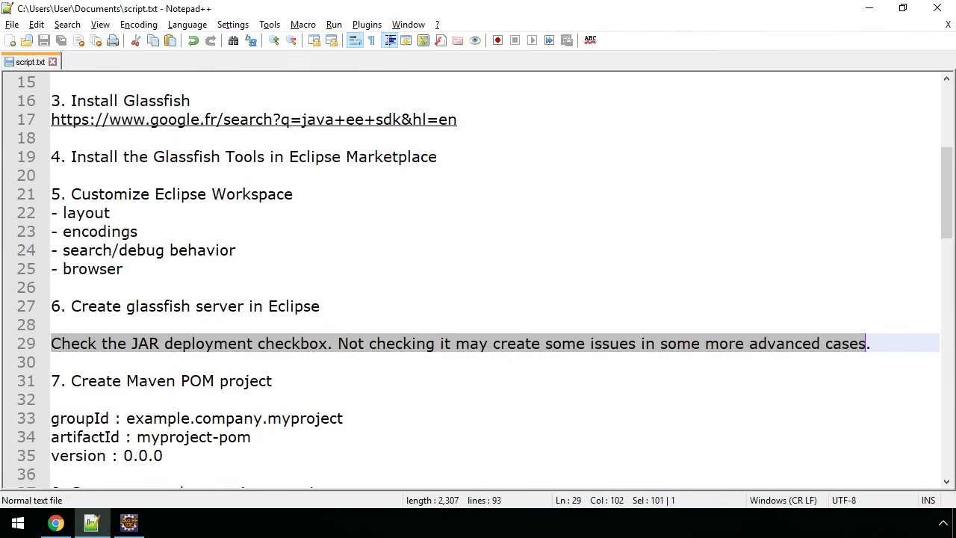
scroll(478, 277, down, 4)
click(96, 156)
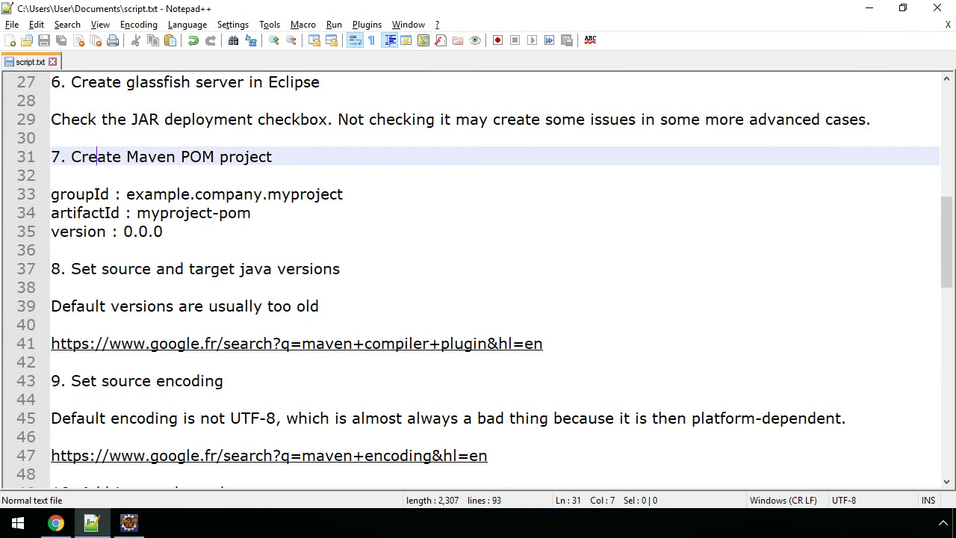
drag(71, 157, 273, 157)
key(alt+Tab)
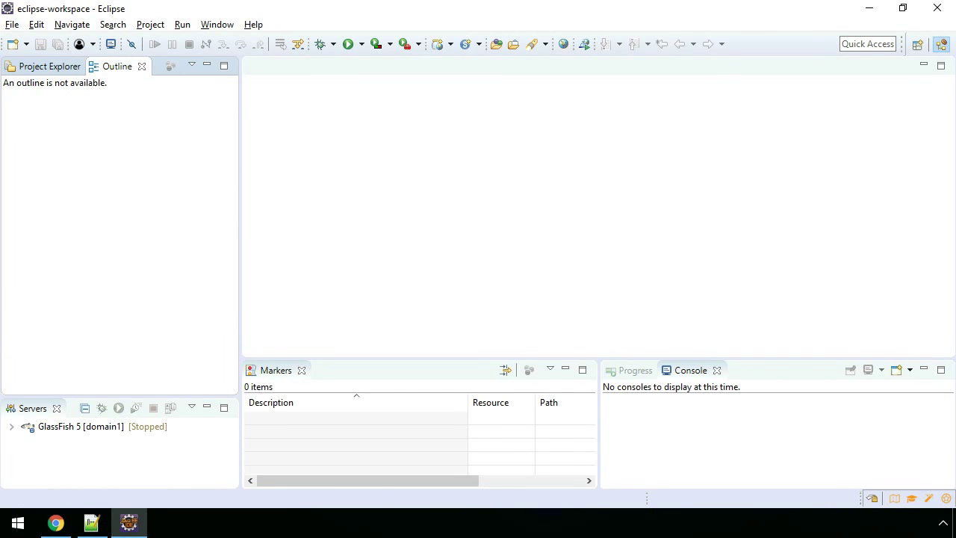
- Start a new Maven Project from the Project Explorer, filtering the wizards by "maven", and choose a simple project that skips archetype selection
click(49, 66)
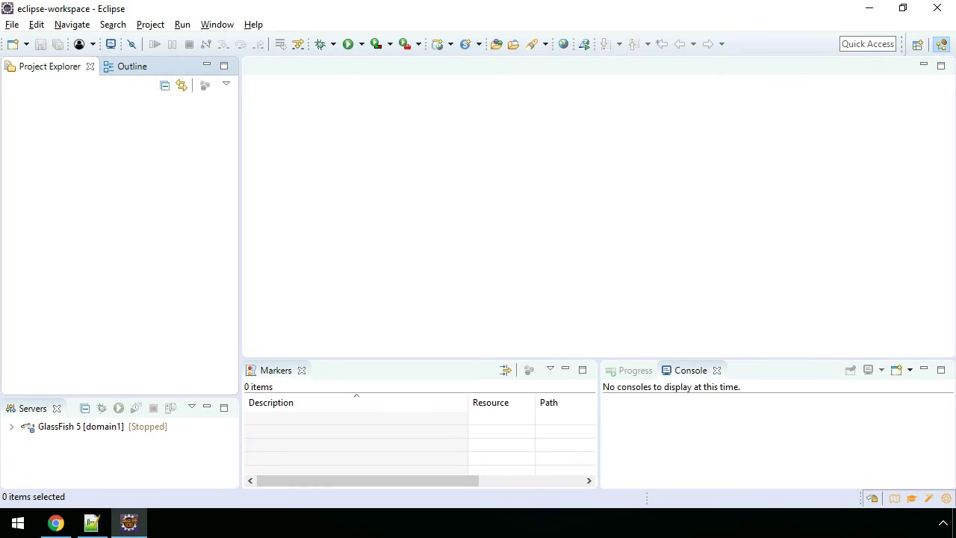
right_click(42, 121)
mouse_move(82, 130)
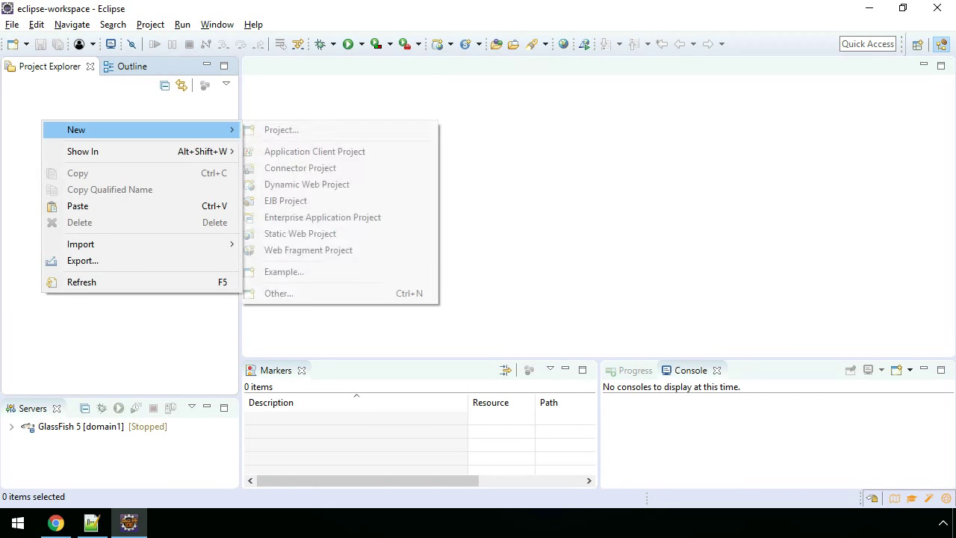
click(278, 292)
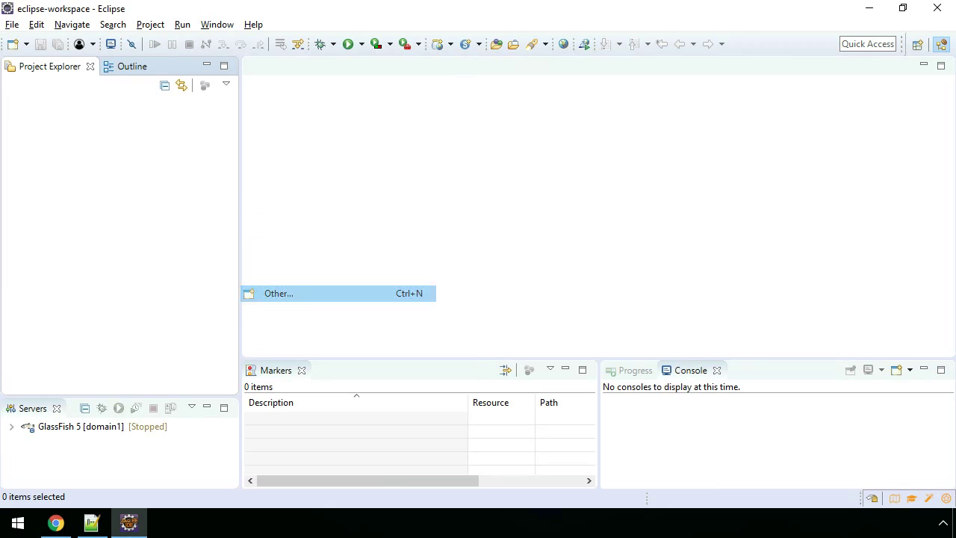
text(maven)
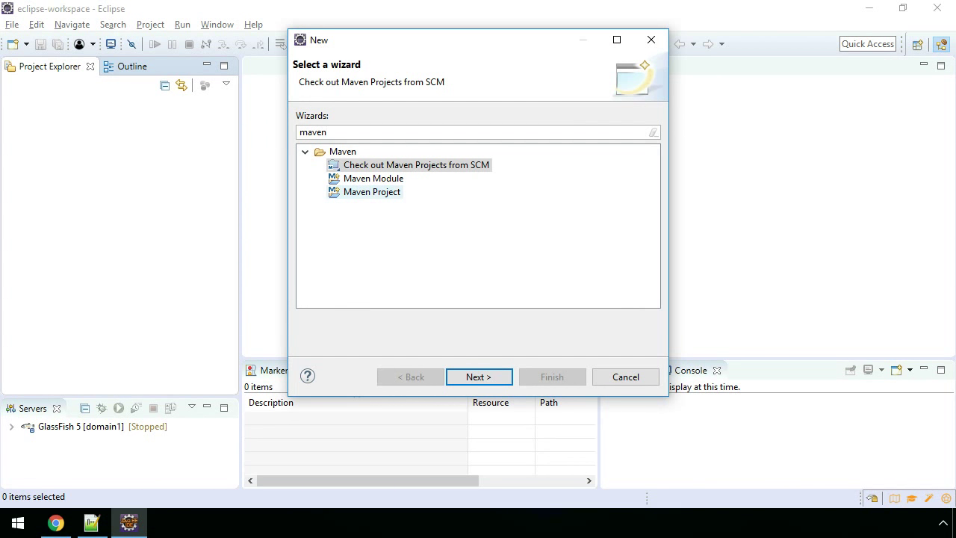
click(371, 192)
click(478, 376)
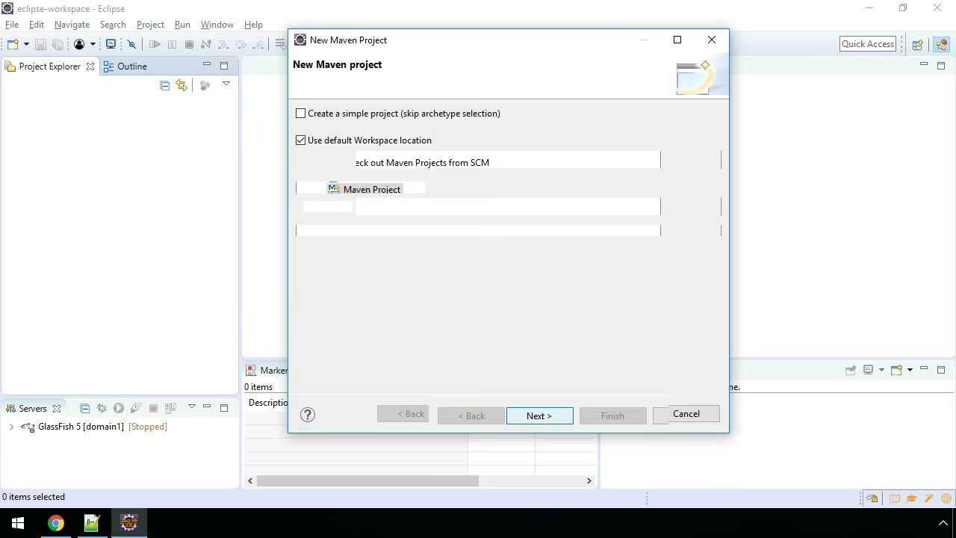
click(300, 113)
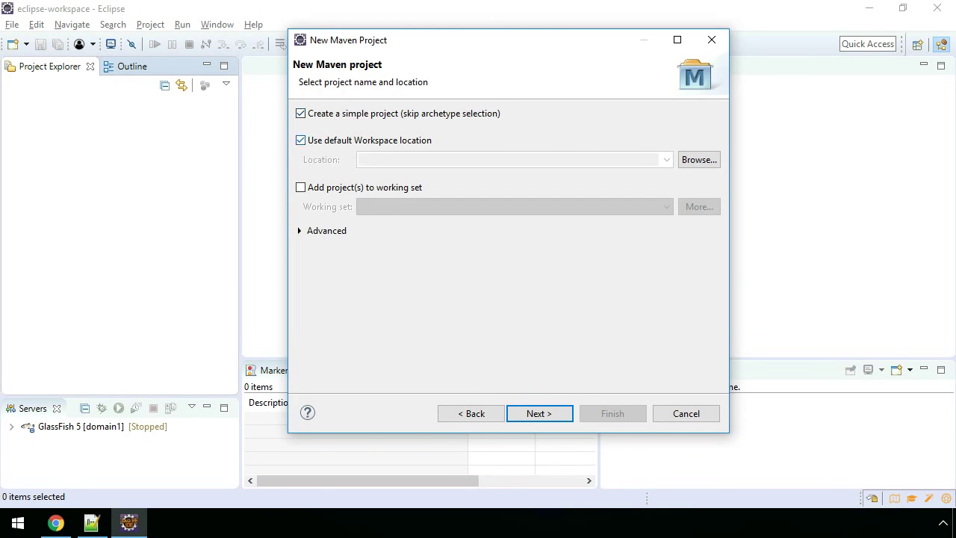
click(539, 413)
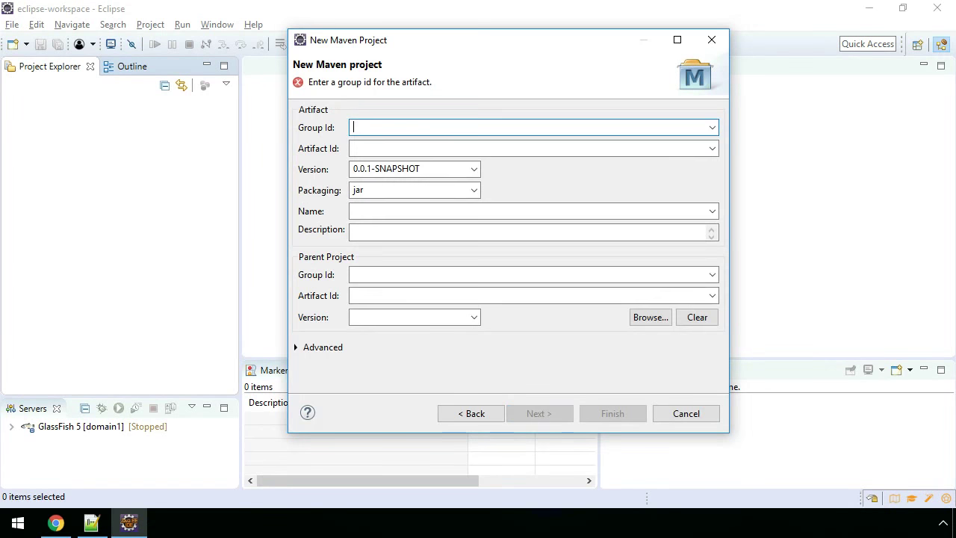
- Copy the groupId example.company.myproject from the script.txt notes in Notepad++ and paste it as the new Maven project's Group Id
key(alt+Tab)
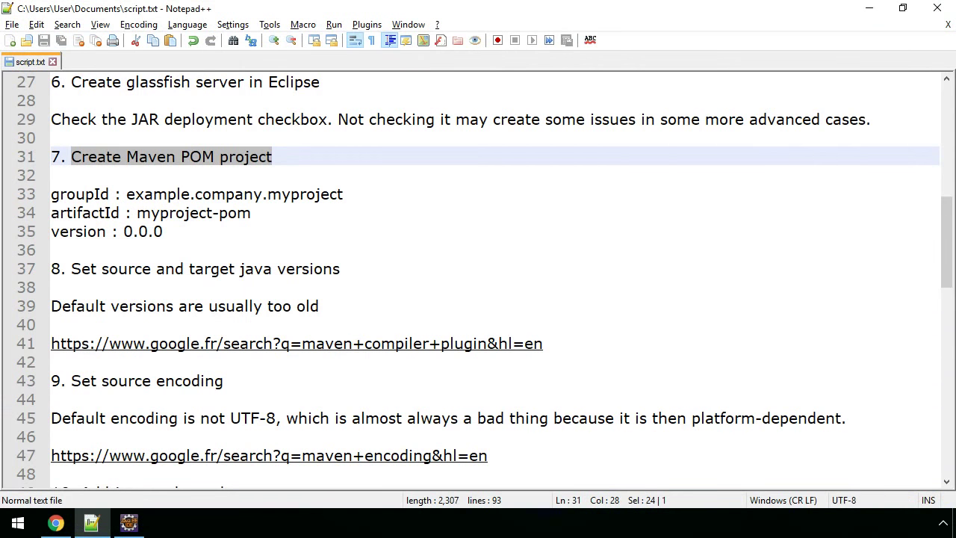
key(Down)
key(Down)
key(Down)
key(Up)
key(ctrl+Left)
key(ctrl+Left)
key(ctrl+Left)
key(ctrl+Left)
key(ctrl+Left)
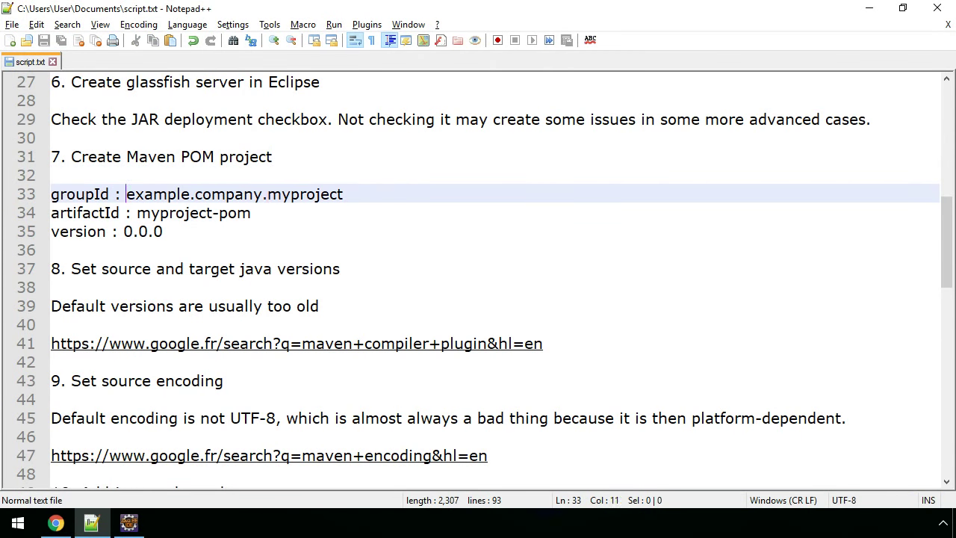
key(shift+End)
key(ctrl+c)
key(alt+Tab)
key(ctrl+v)
key(alt+Tab)
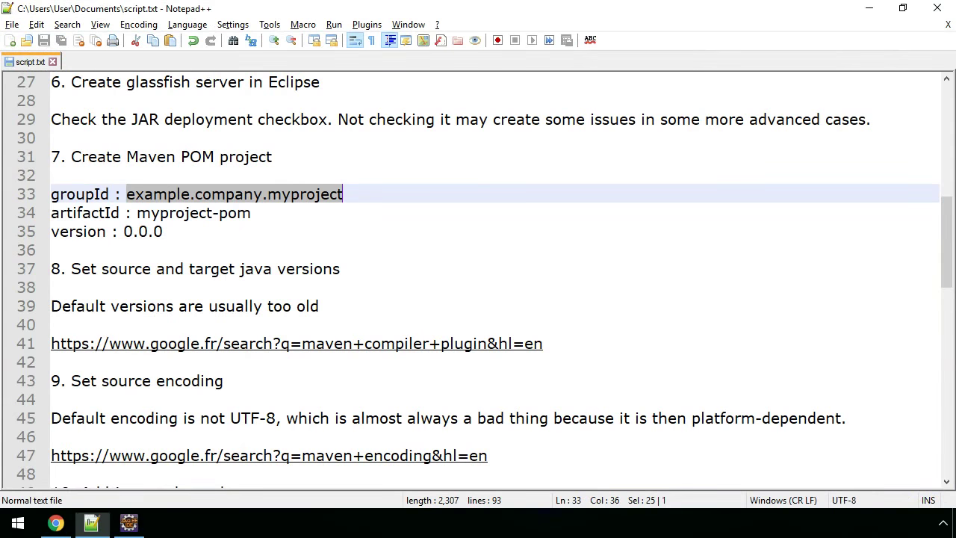
- Copy the artifactId myproject-pom from the script.txt notes and paste it as the new Maven project's Artifact Id in Eclipse
key(Down)
key(ctrl+Left)
key(ctrl+Left)
key(ctrl+Left)
key(shift+End)
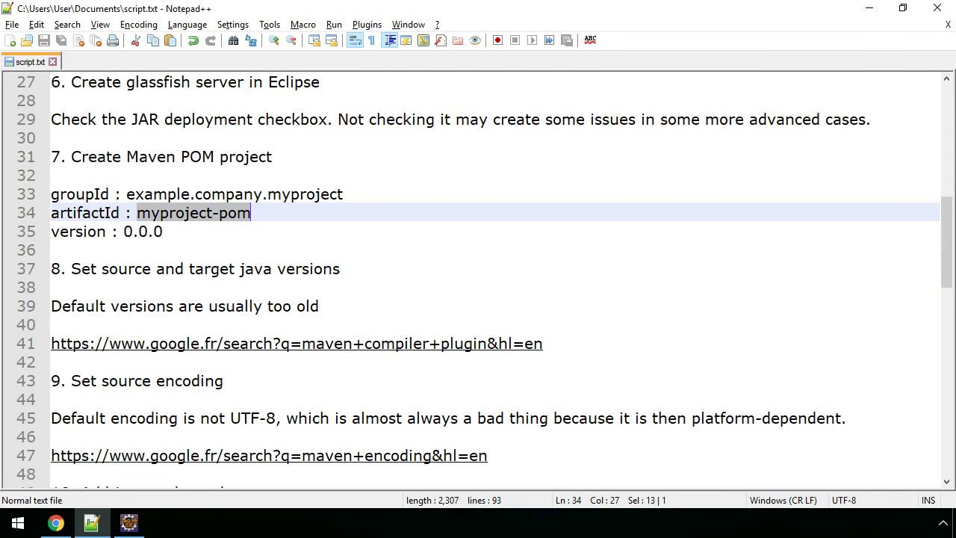
key(ctrl+c)
key(alt+Tab)
key(Tab)
key(ctrl+v)
- Set the project's version to 0.0.0 and its packaging to pom, and finish creating the Maven project
key(Tab)
text(0.0.0)
key(Tab)
text(pom)
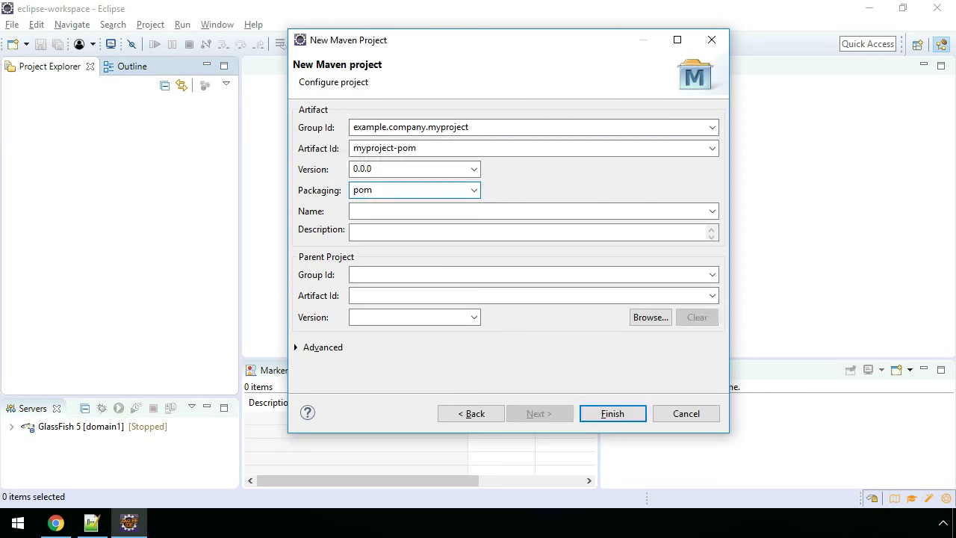
key(Return)
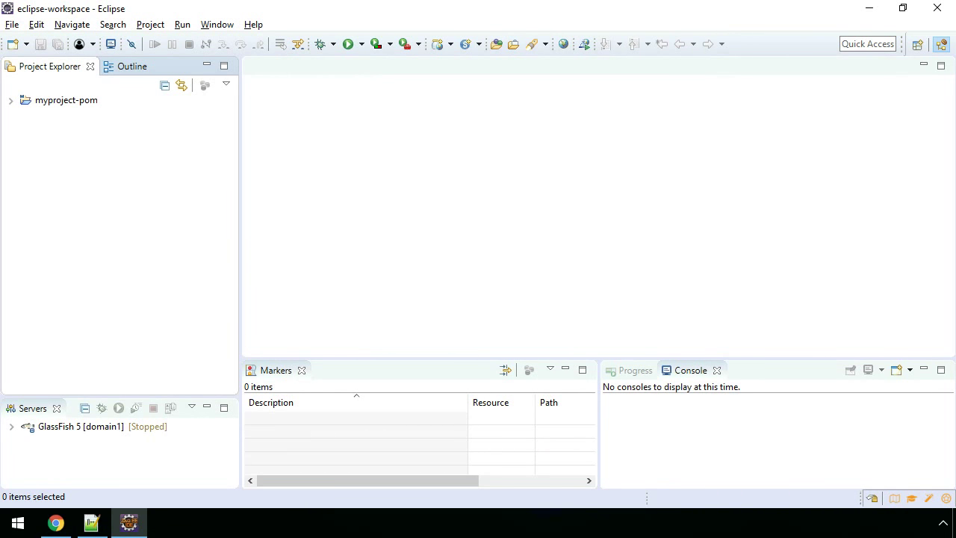
- Expand myproject-pom in the Project Explorer and open its pom.xml in the XML source view
double_click(66, 100)
double_click(66, 127)
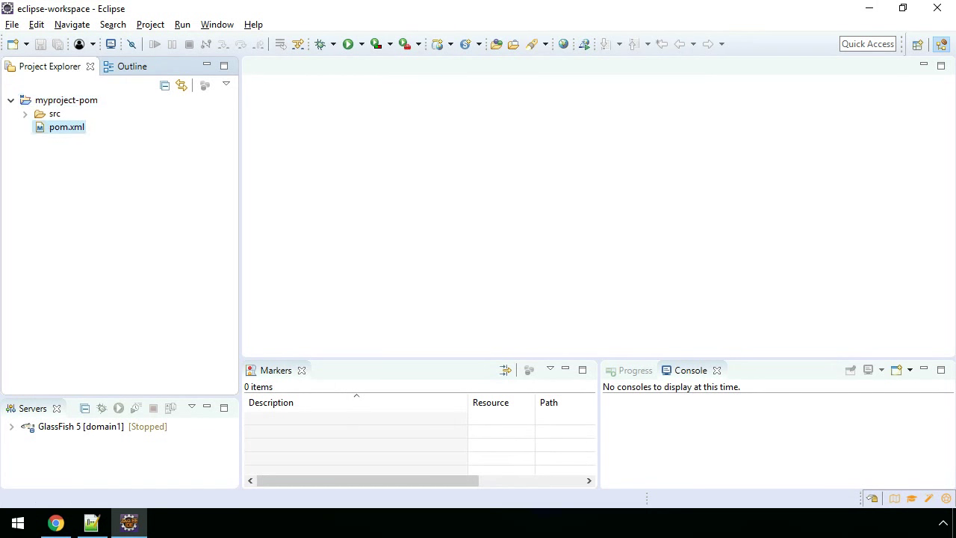
key(Return)
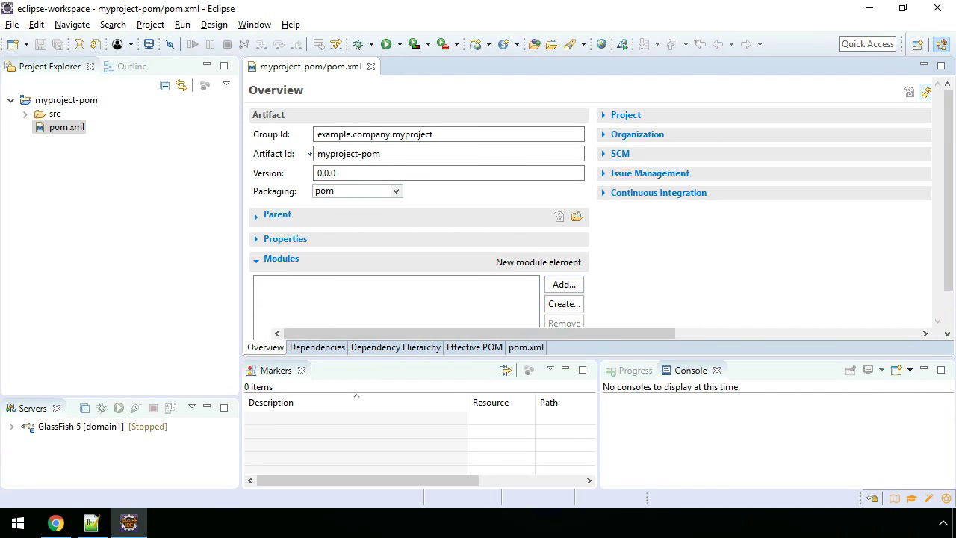
click(526, 347)
- Switch to the script.txt notes in Notepad++ and highlight the "Set source and target java versions" heading
key(alt+Tab)
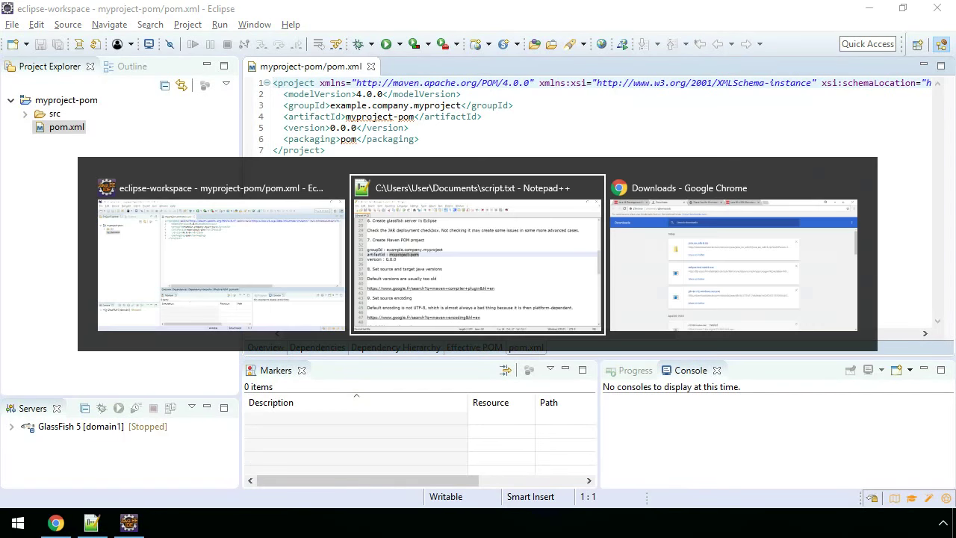
click(81, 269)
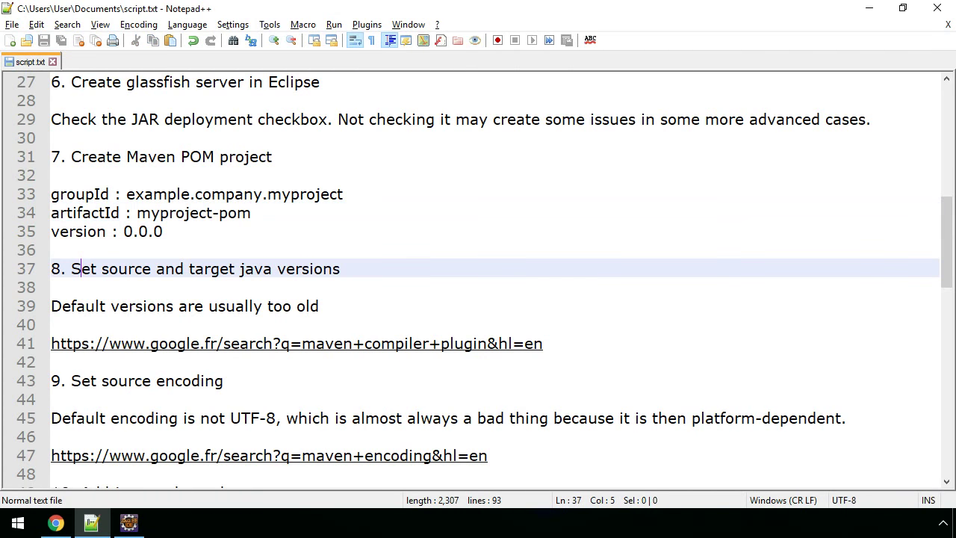
key(shift+Right)
key(shift+Right)
key(shift+Right)
key(shift+Right)
key(shift+Right)
key(shift+Right)
key(shift+Right)
key(shift+Right)
key(shift+Right)
key(shift+Right)
key(shift+Right)
key(shift+Right)
key(shift+Right)
key(shift+Right)
key(shift+Right)
key(shift+Right)
key(shift+Right)
key(shift+Right)
key(shift+Right)
key(shift+Right)
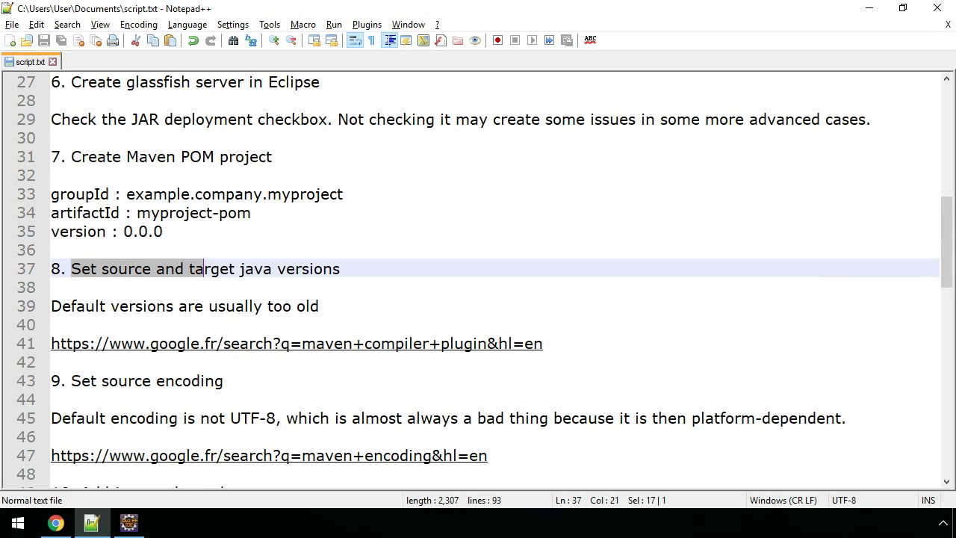
- Highlight the note "Default versions are usually too old" in script.txt, glance at pom.xml in Eclipse and return to the notes
key(Down)
key(Down)
key(Home)
key(shift+Right)
key(shift+Right)
key(shift+Right)
key(shift+Right)
key(shift+Right)
key(shift+Right)
key(shift+Right)
key(shift+Right)
key(shift+Right)
key(shift+Right)
key(shift+Right)
key(shift+Right)
key(shift+Right)
key(shift+Right)
key(shift+Right)
key(shift+Right)
key(shift+Right)
key(shift+Right)
key(shift+Right)
key(shift+Right)
key(shift+Right)
key(shift+Right)
key(shift+Right)
key(shift+Right)
key(shift+Right)
key(shift+Right)
key(shift+Right)
key(shift+Right)
key(shift+Right)
key(shift+Right)
key(shift+Right)
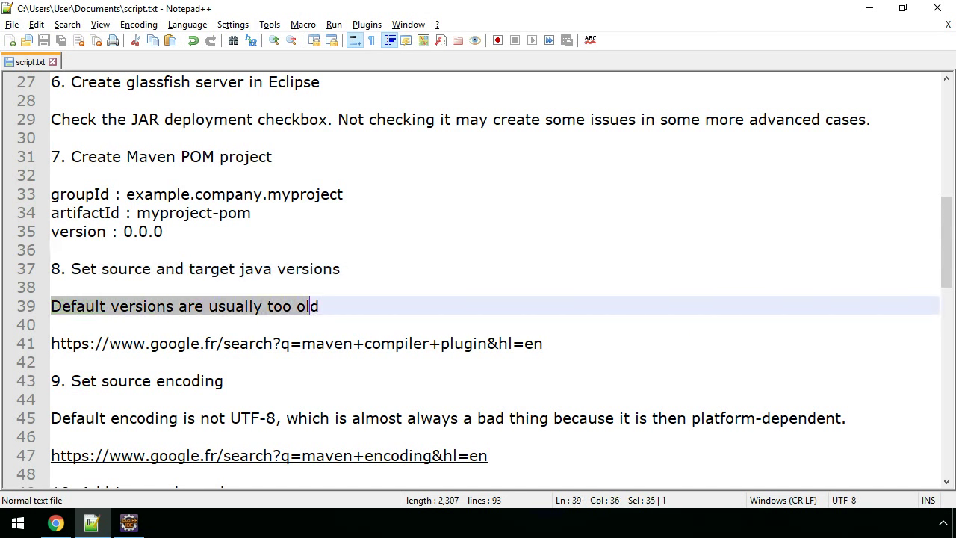
key(alt+Tab)
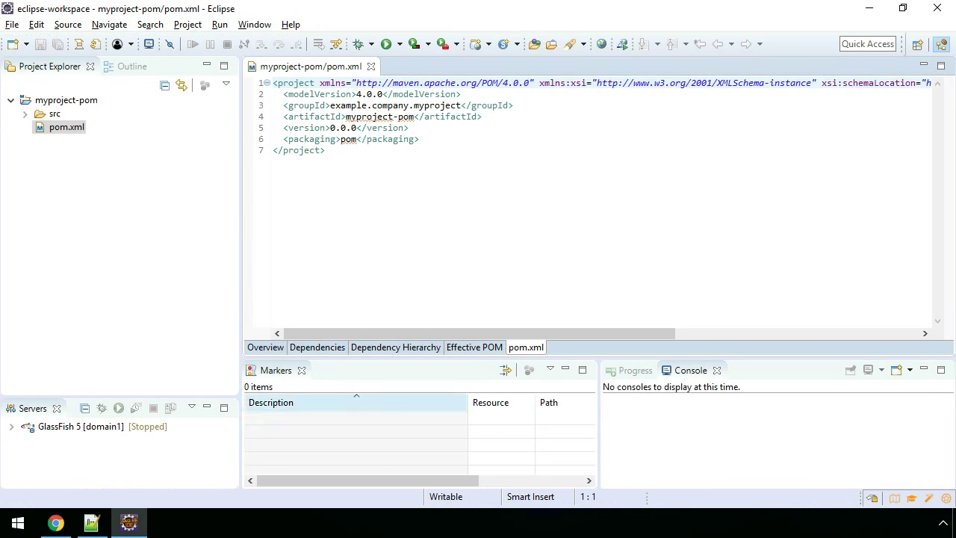
key(alt+Tab)
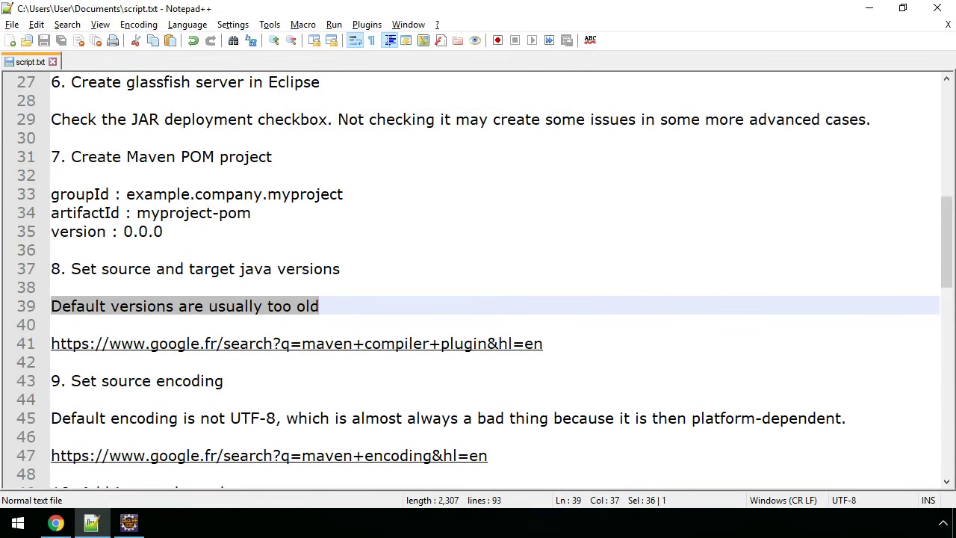
- Open the notes' "maven compiler plugin" Google search link in Chrome and go to the "Apache Maven Compiler Plugin – Introduction" result
double_click(181, 343)
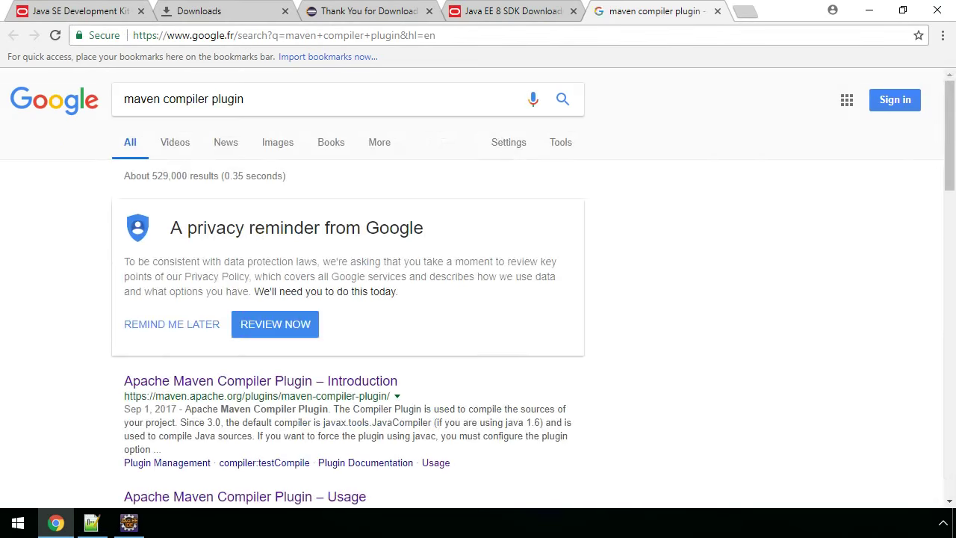
triple_click(183, 99)
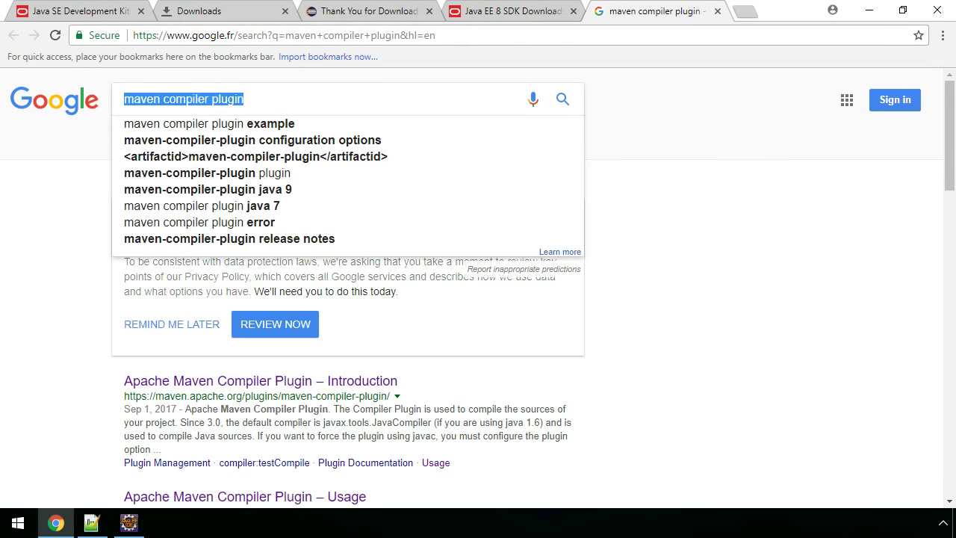
key(Escape)
click(261, 380)
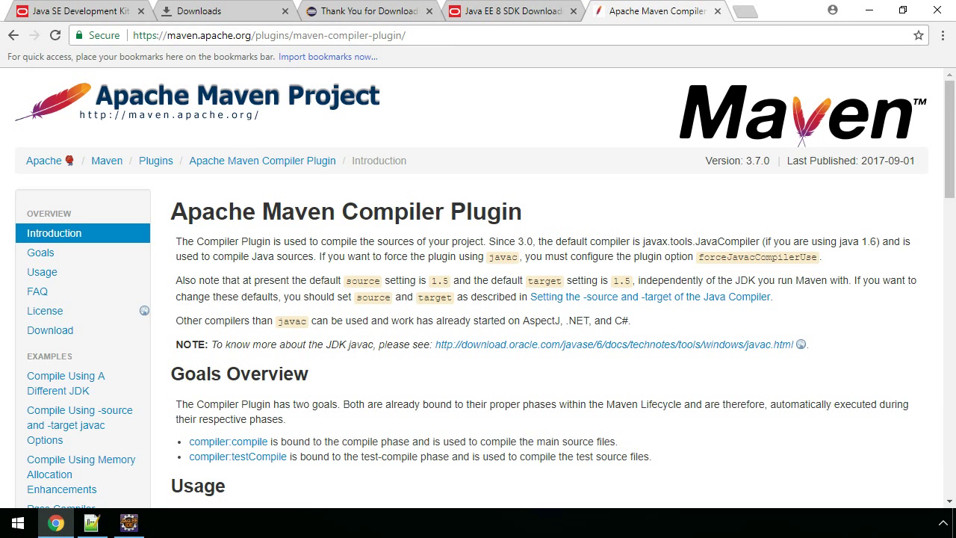
- From the Compiler Plugin page's Examples section, open "Compile Using -source and -target javac Options"
drag(171, 211, 521, 213)
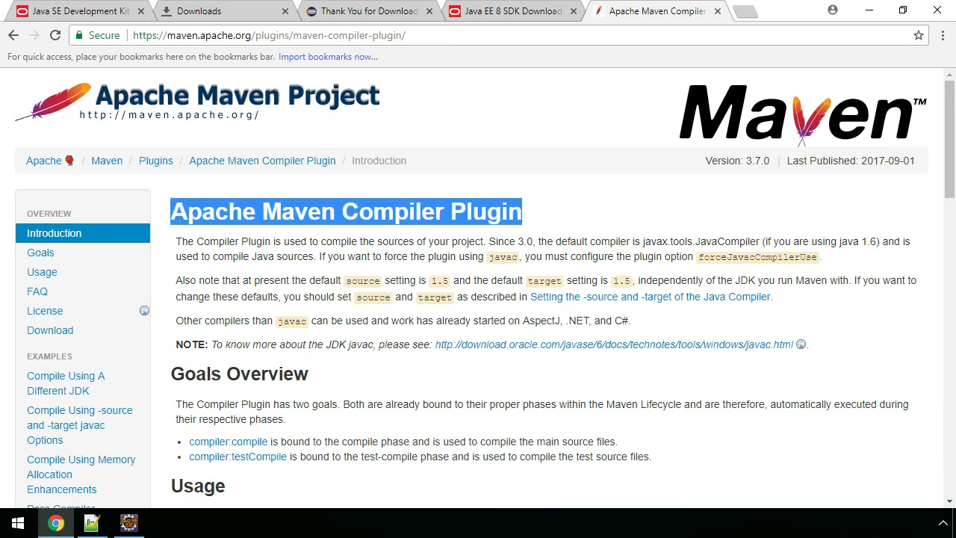
scroll(477, 284, down, 5)
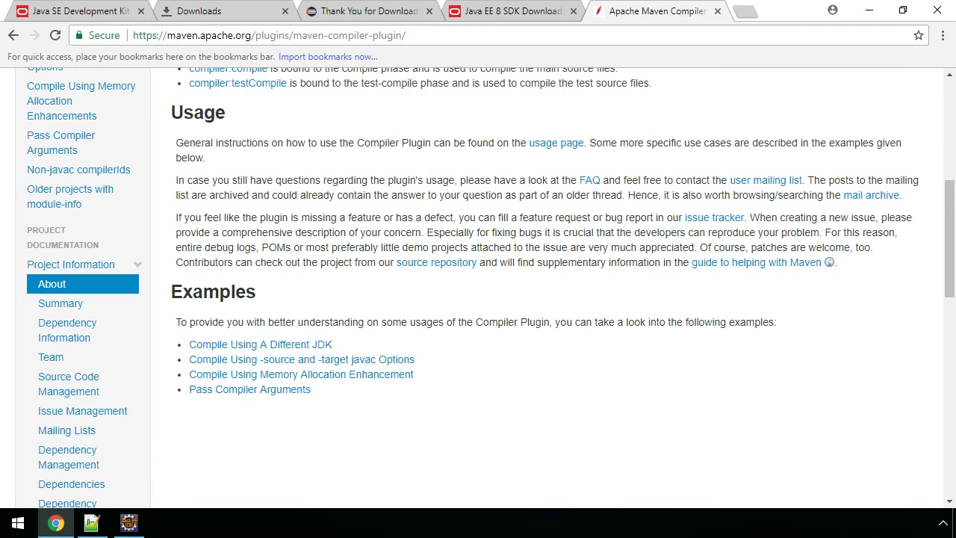
drag(188, 359, 414, 359)
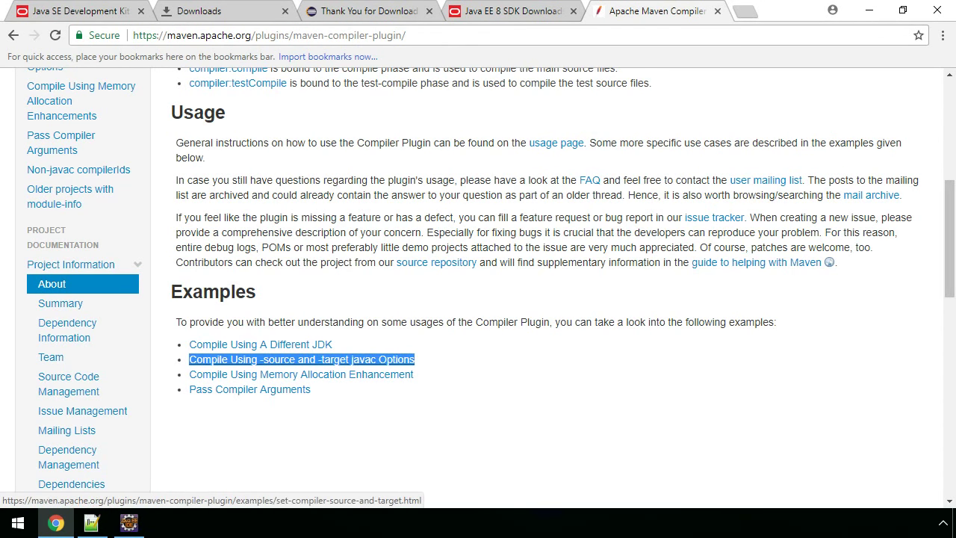
click(403, 359)
- Copy the properties block that sets maven.compiler.source and maven.compiler.target to 1.8, and switch back to Eclipse
scroll(478, 284, down, 1)
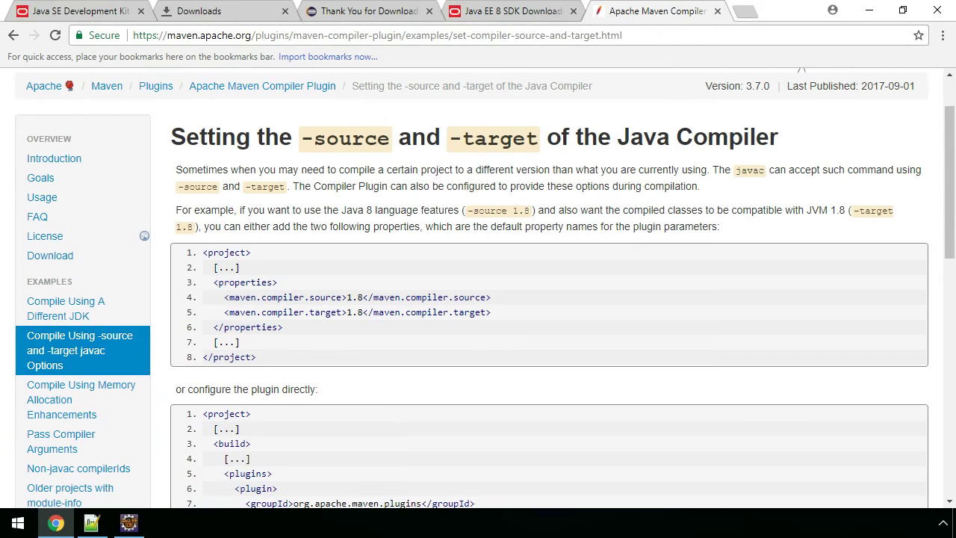
drag(209, 282, 282, 327)
key(ctrl+c)
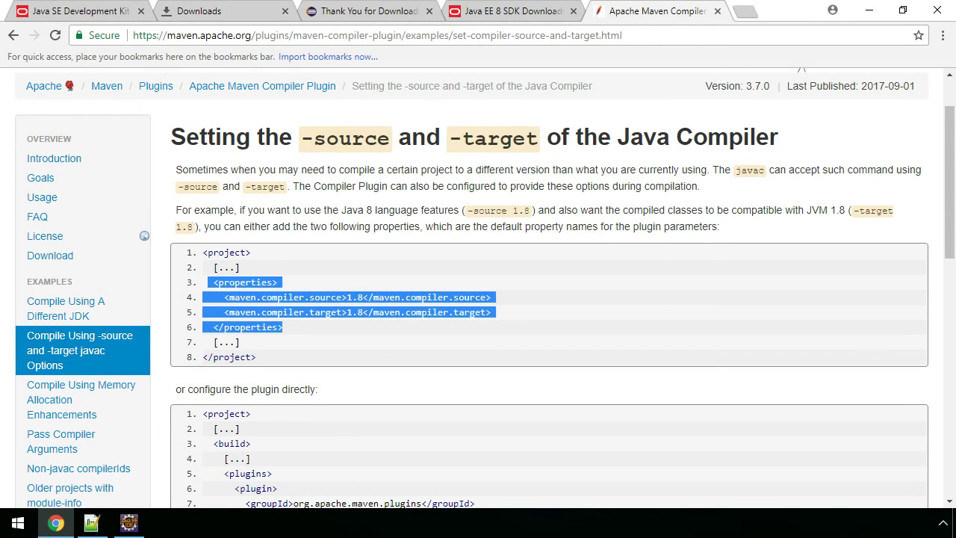
key(alt+Tab)
key(alt+Tab)
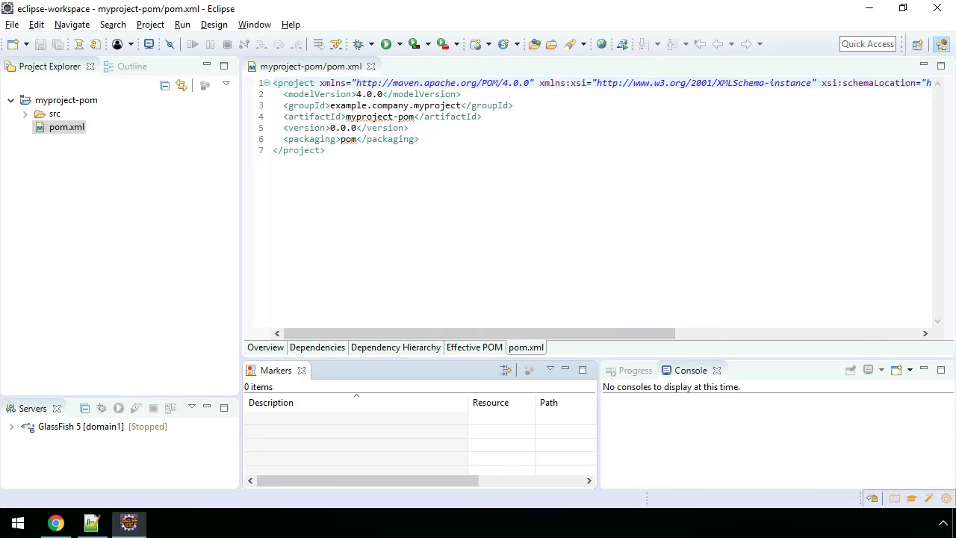
- Paste the copied compiler properties block on a new line after the packaging element in pom.xml, format the file and save it
click(419, 139)
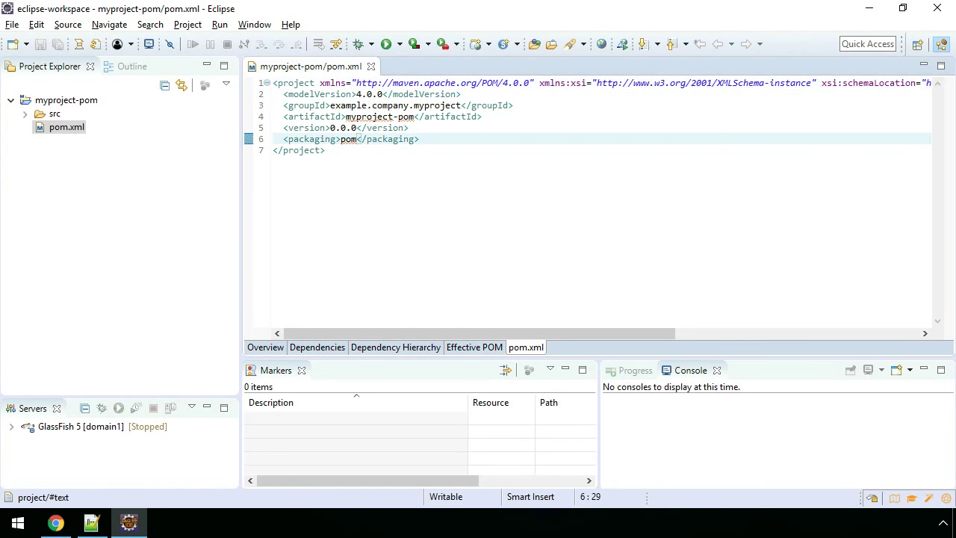
key(Return)
key(ctrl+v)
key(ctrl+shift+f)
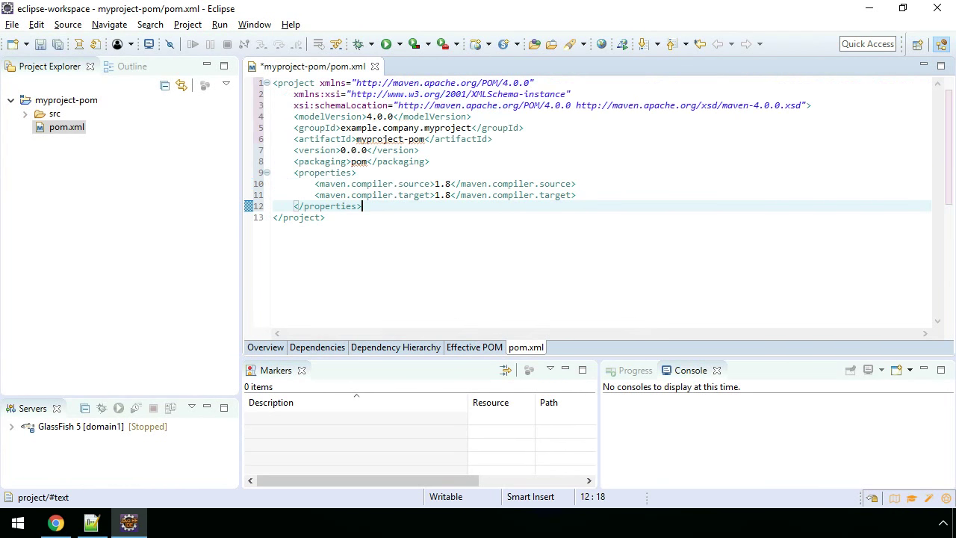
key(ctrl+s)
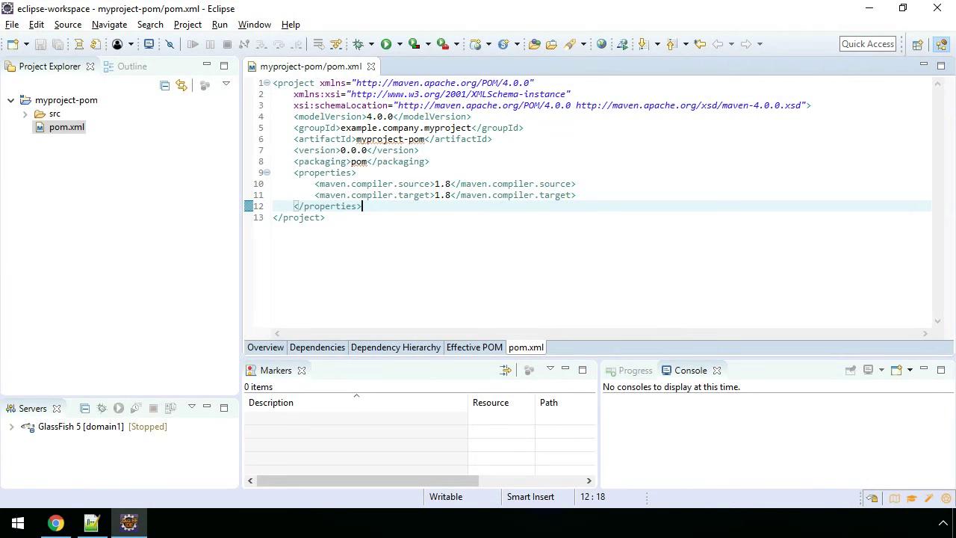
- Return to the script.txt notes in Notepad++ and highlight the "Set source encoding" heading and the UTF-8 default encoding note below it
key(alt+Tab)
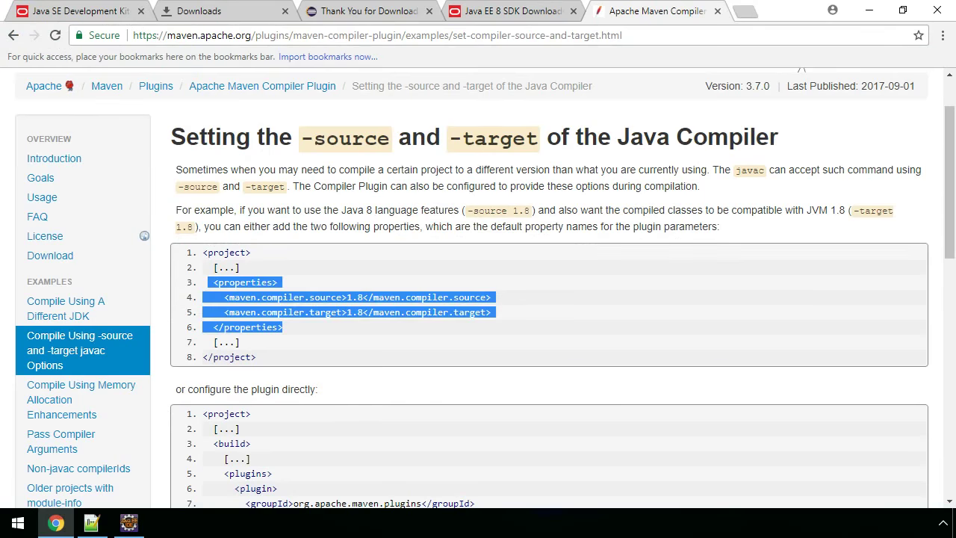
key(alt+Tab)
key(Tab)
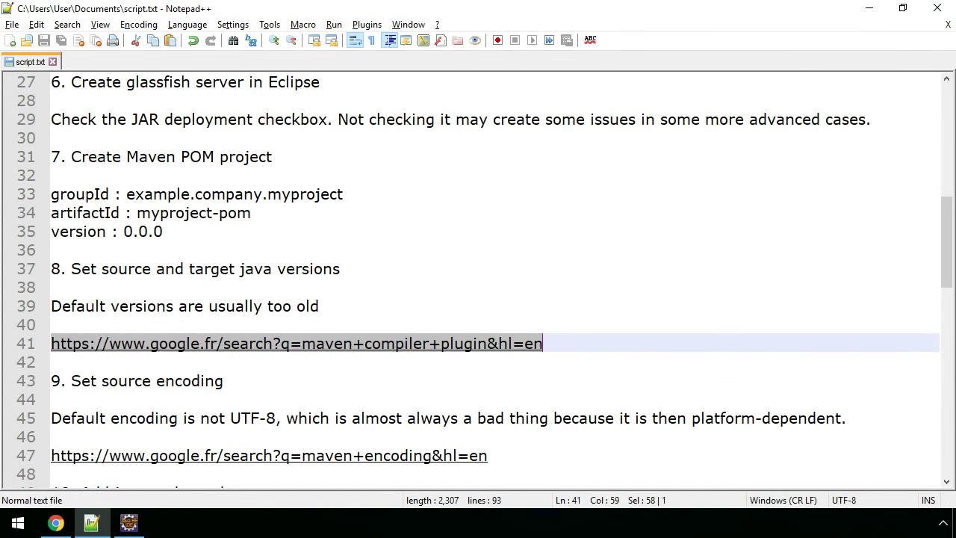
drag(66, 213, 223, 213)
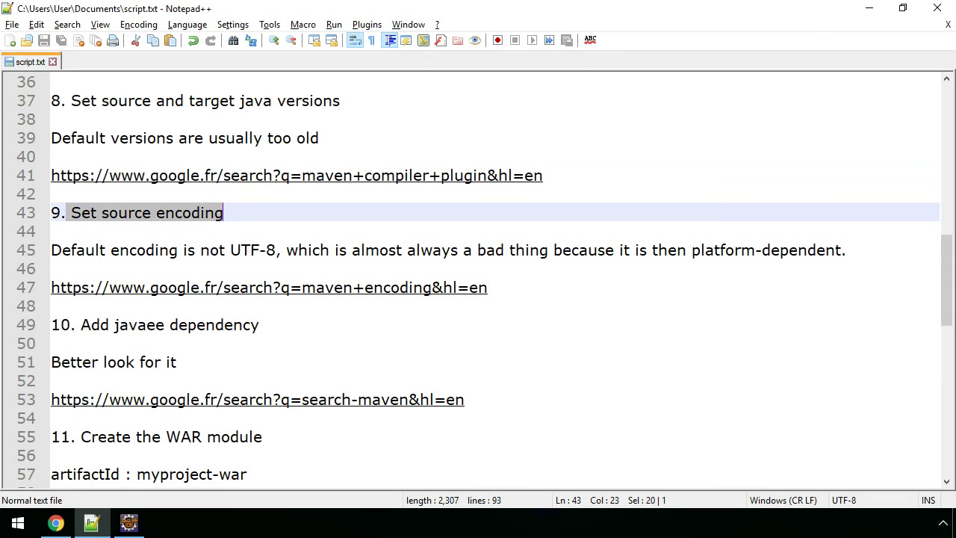
click(61, 250)
drag(51, 250, 846, 250)
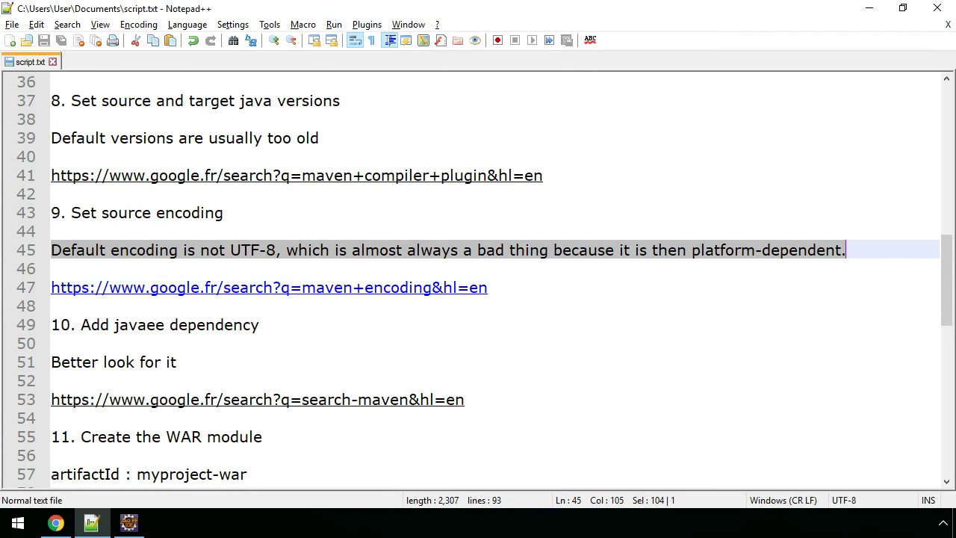